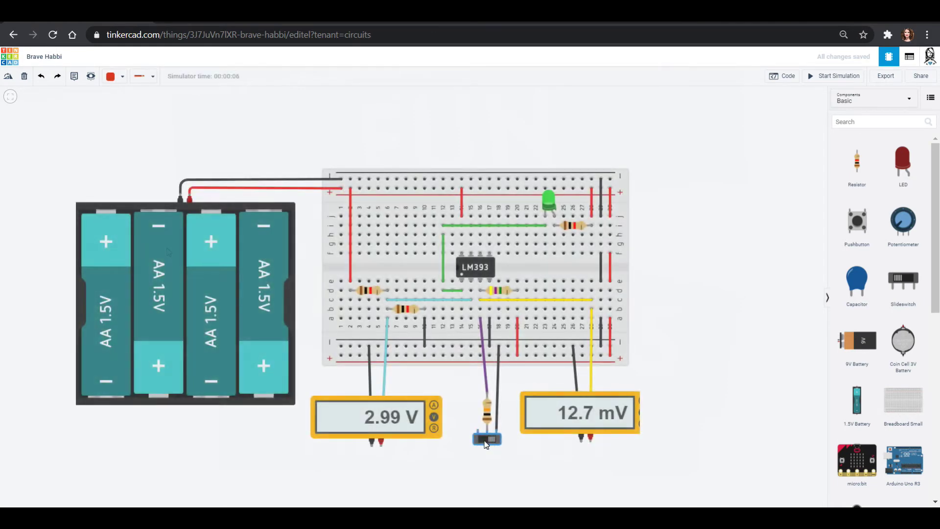
# Toggle the slide switch on and off several times to test the output
pyautogui.click(486, 443)
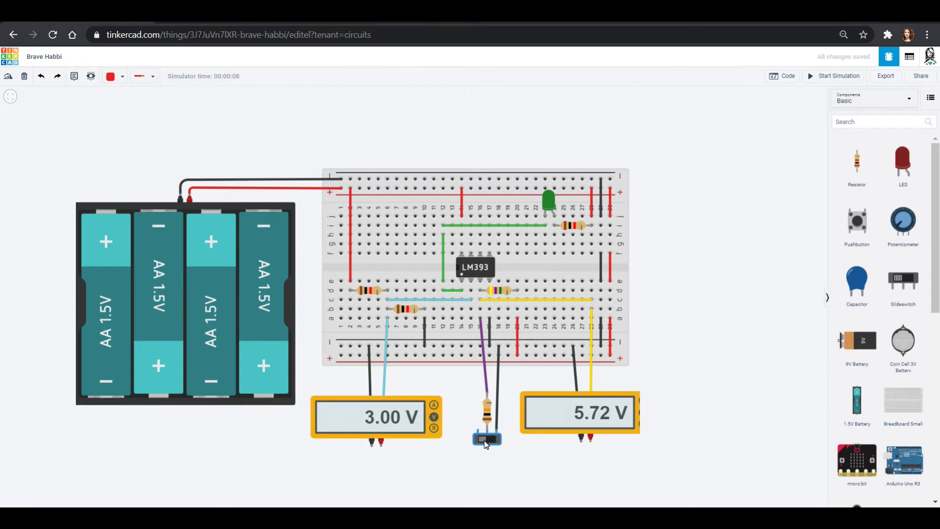
pyautogui.click(486, 443)
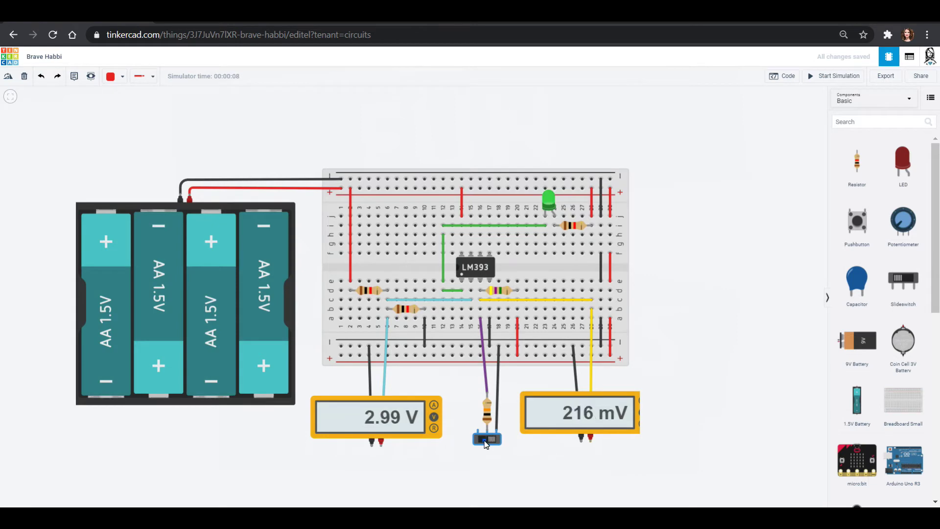
pyautogui.click(487, 442)
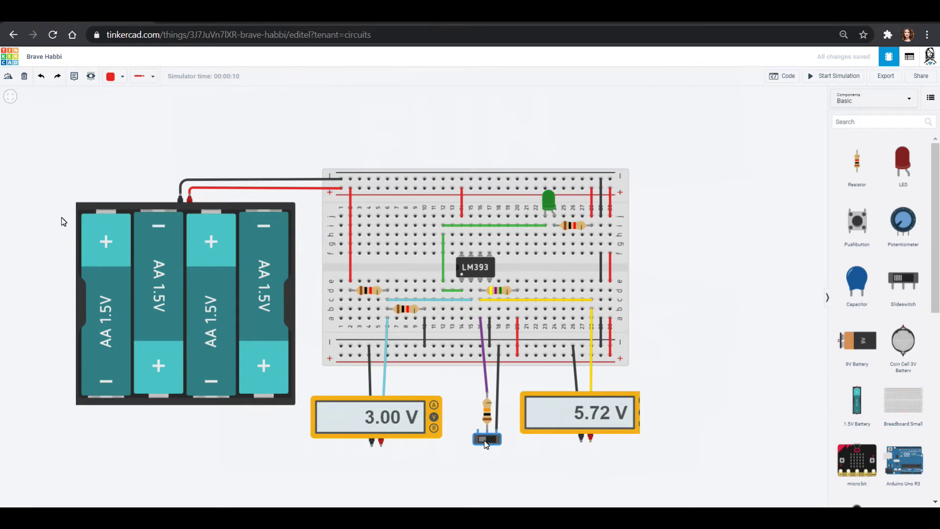
pyautogui.click(486, 442)
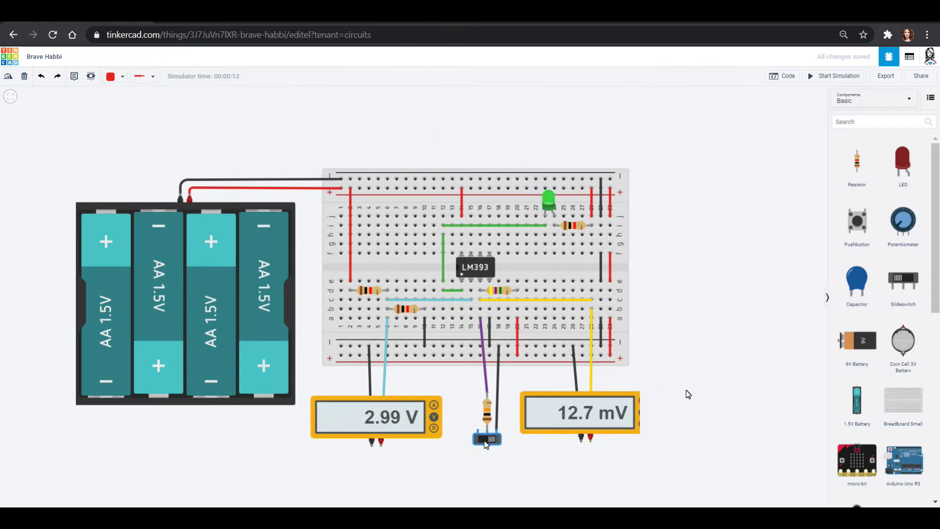
pyautogui.click(486, 443)
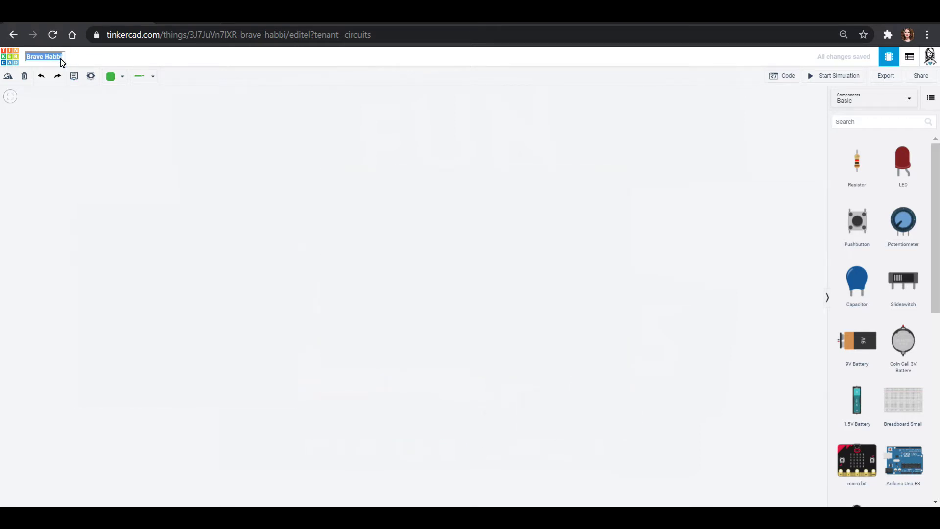
# Rename the project to 'Touch Light' and place a Breadboard Small at the canvas centre
pyautogui.write('Touch Light')
pyautogui.click(219, 208)
pyautogui.moveTo(912, 395); pyautogui.dragTo(463, 272)
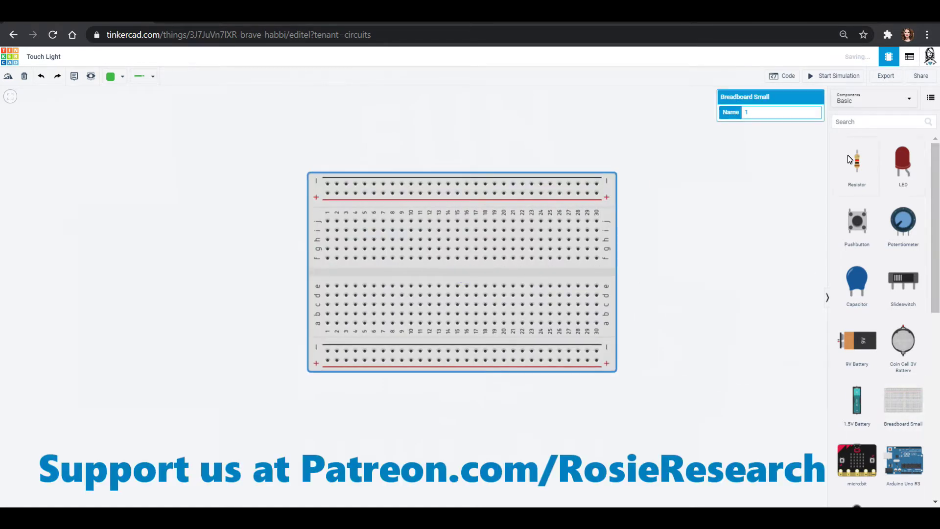
pyautogui.click(860, 128)
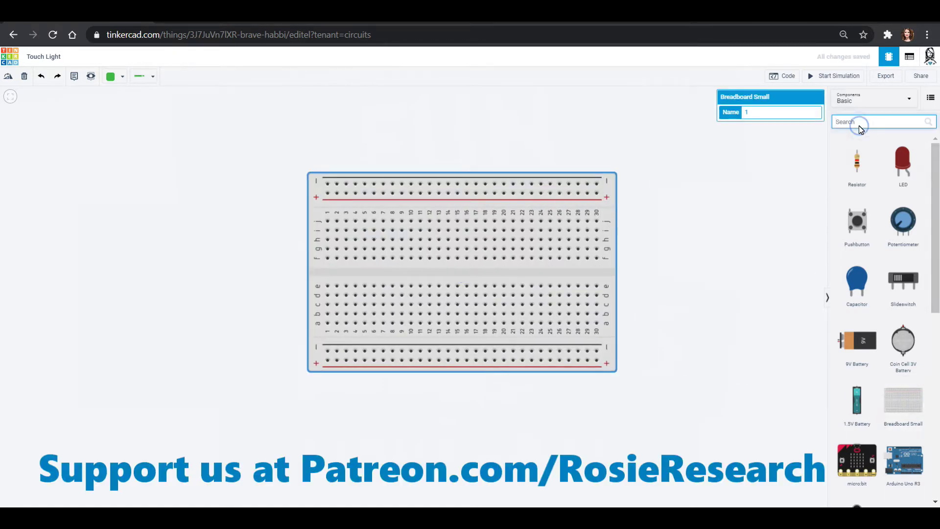
# Search '393', drop the LM393 comparator across the breadboard's centre gap, then clear the search
pyautogui.write('393')
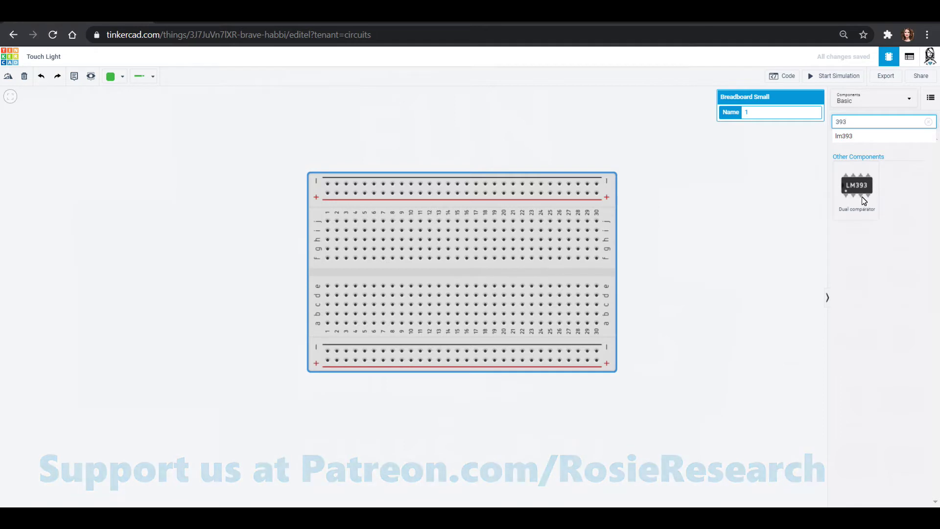
pyautogui.moveTo(859, 184); pyautogui.dragTo(464, 272)
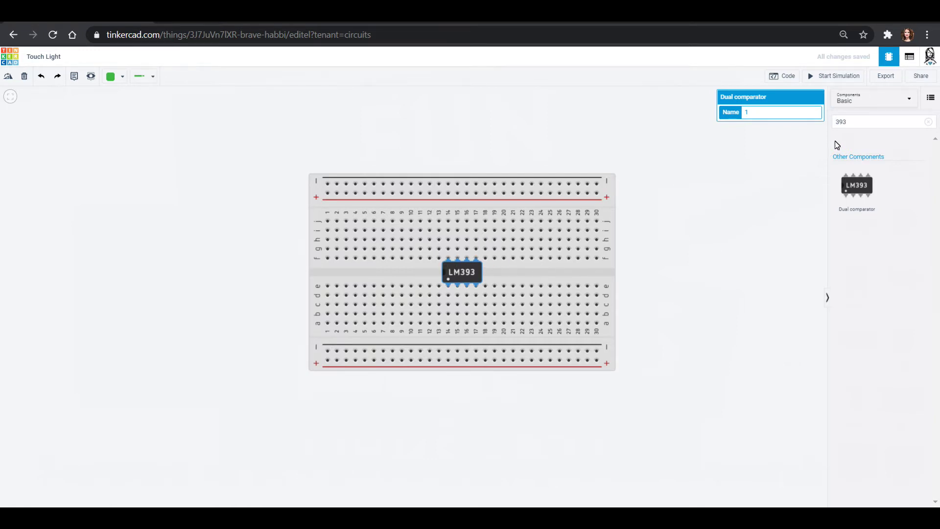
pyautogui.click(901, 122)
pyautogui.press('BackSpace')
pyautogui.press('BackSpace')
pyautogui.press('BackSpace')
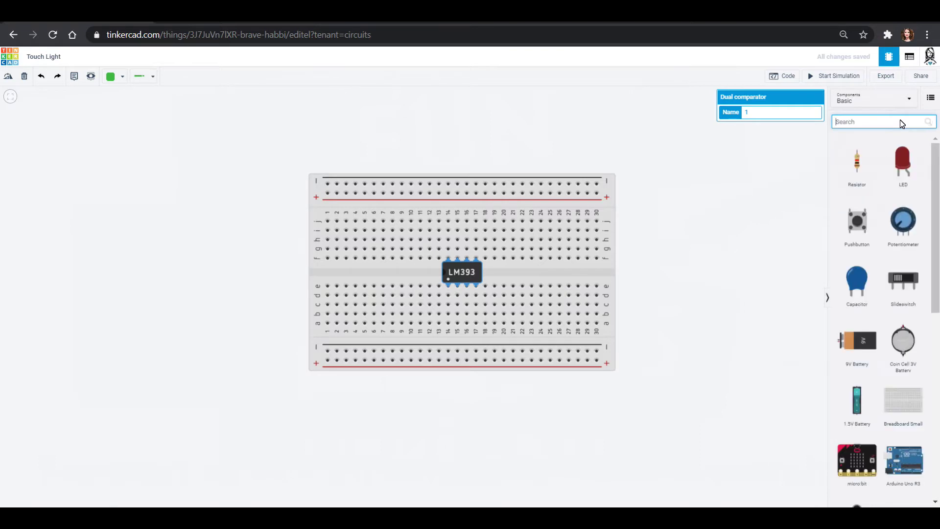
# Add a 1.5V battery left of the breadboard, set its count to 4, and nudge it lower-left
pyautogui.write('batter')
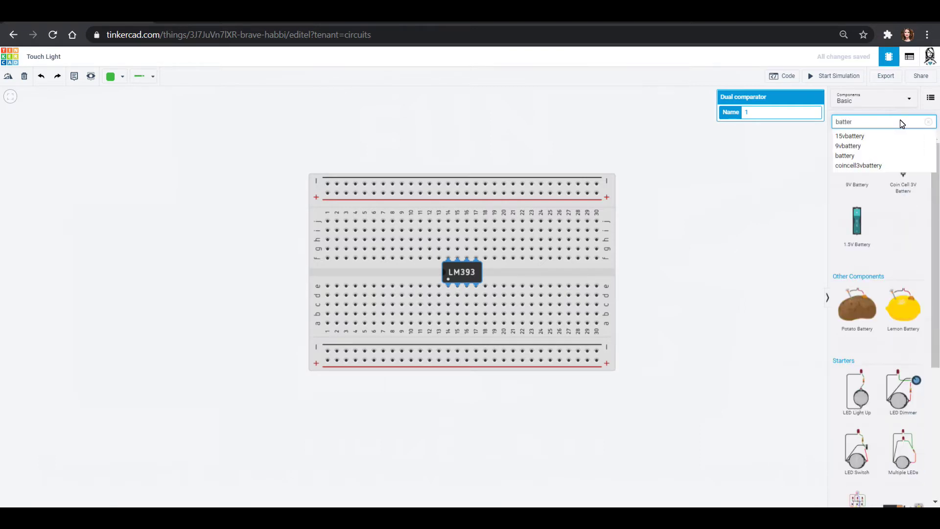
pyautogui.moveTo(853, 228); pyautogui.dragTo(227, 183)
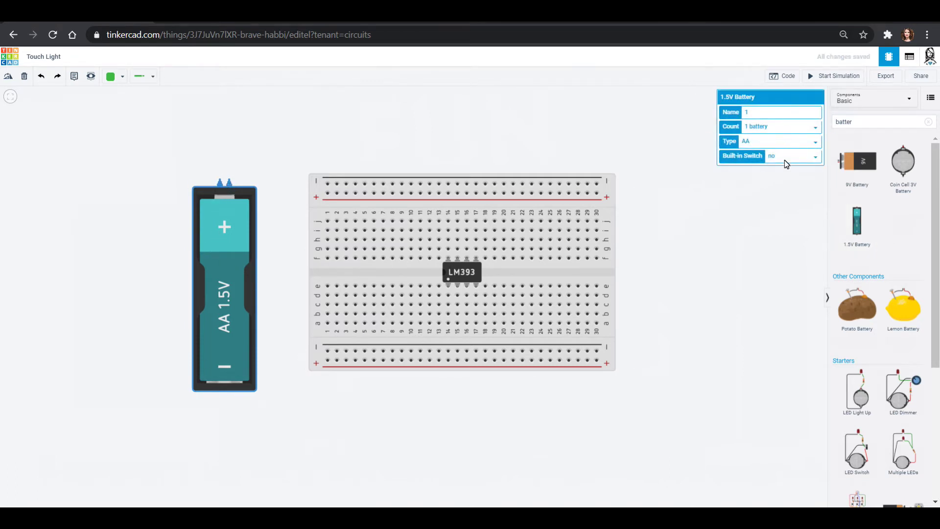
pyautogui.click(766, 128)
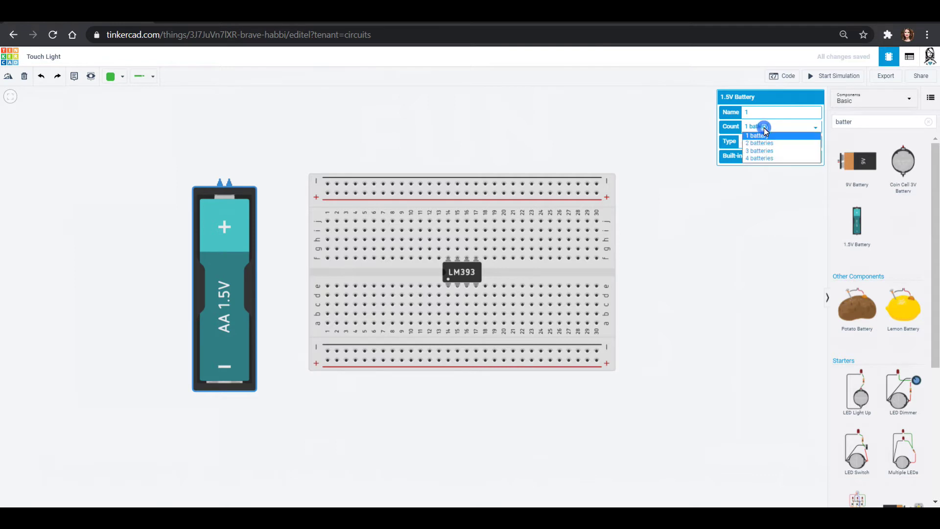
pyautogui.click(759, 158)
pyautogui.moveTo(209, 257); pyautogui.dragTo(154, 245)
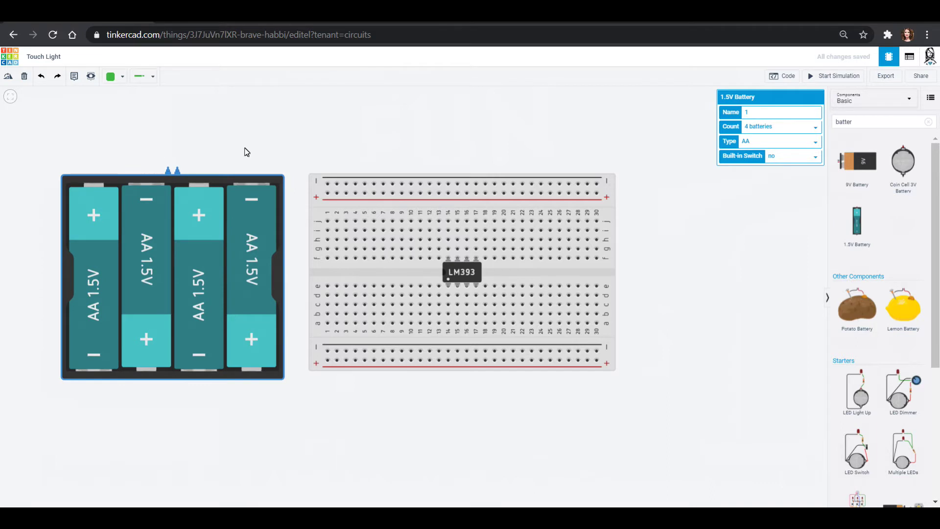
pyautogui.click(259, 152)
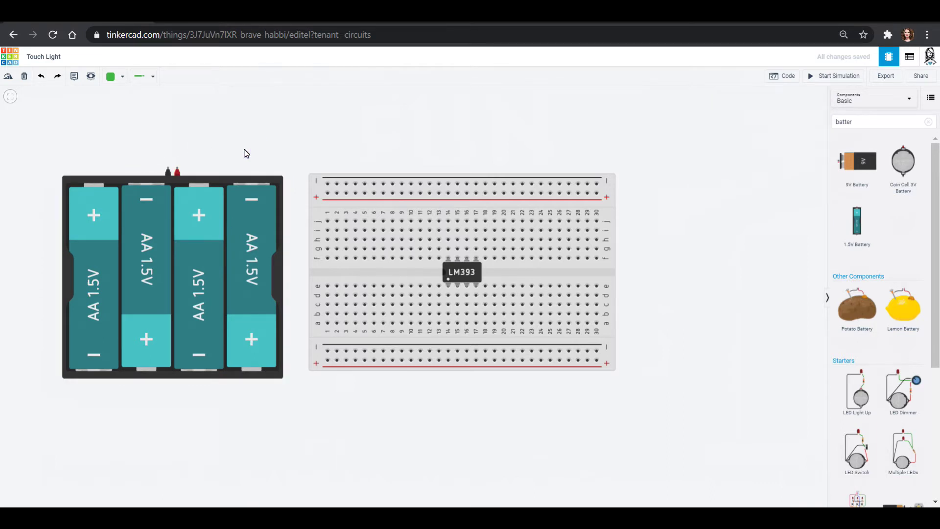
pyautogui.moveTo(194, 182); pyautogui.dragTo(193, 216)
# Wire the battery's positive terminal to the top + rail with a red wire
pyautogui.click(194, 177)
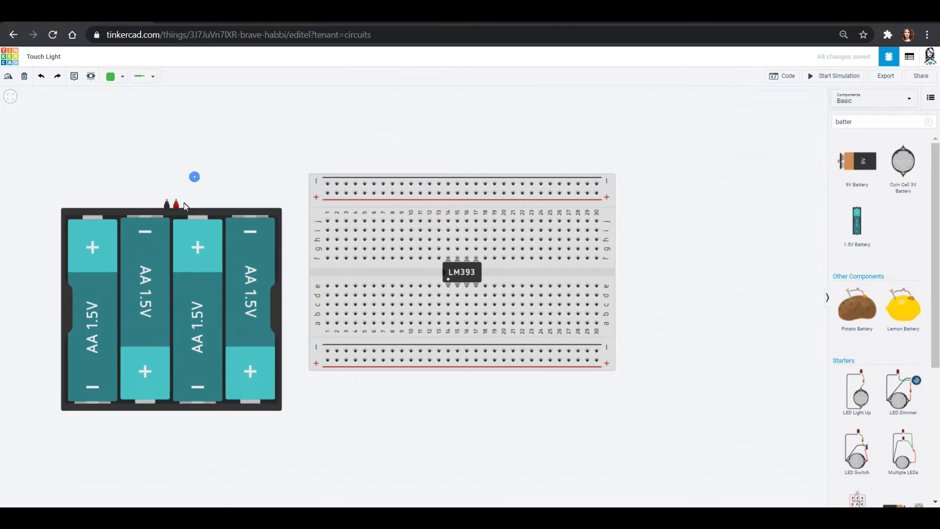
pyautogui.click(176, 195)
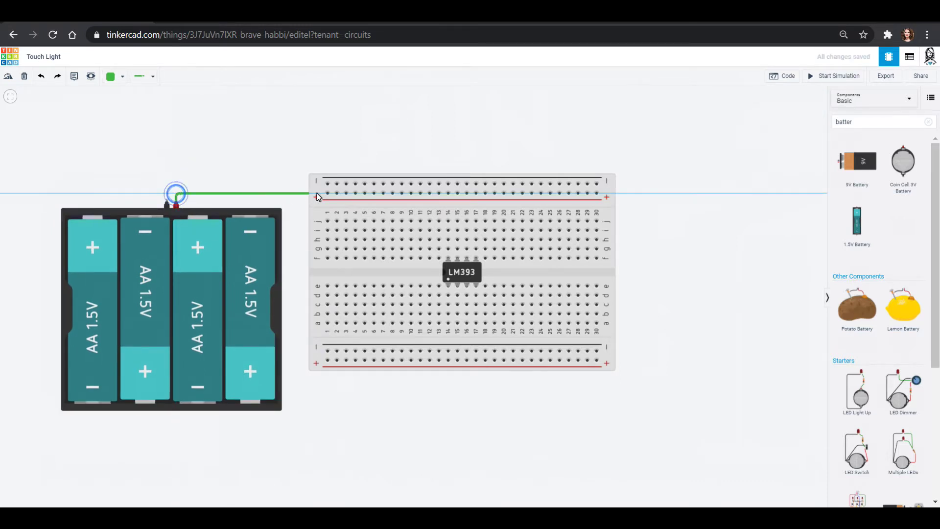
pyautogui.click(330, 194)
pyautogui.click(111, 76)
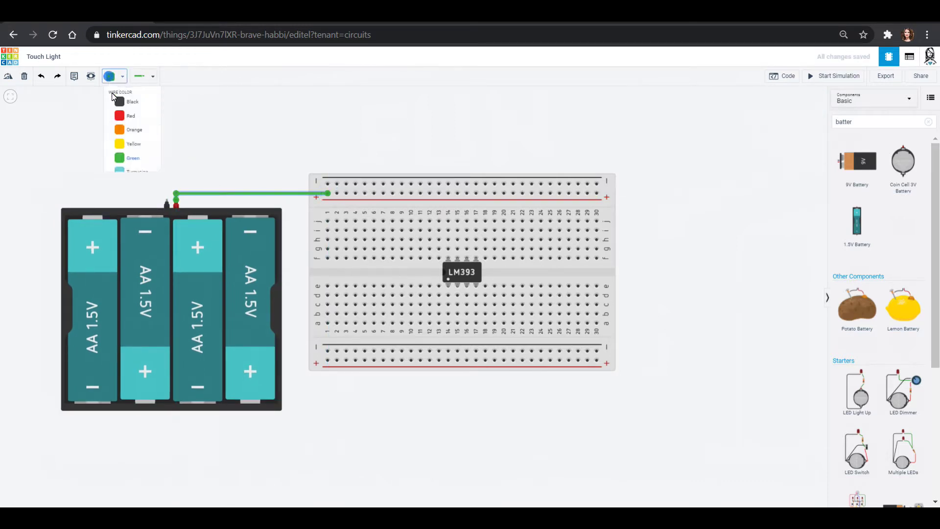
pyautogui.click(115, 118)
# Wire the battery's negative terminal to the top − rail with a bent black wire
pyautogui.click(166, 203)
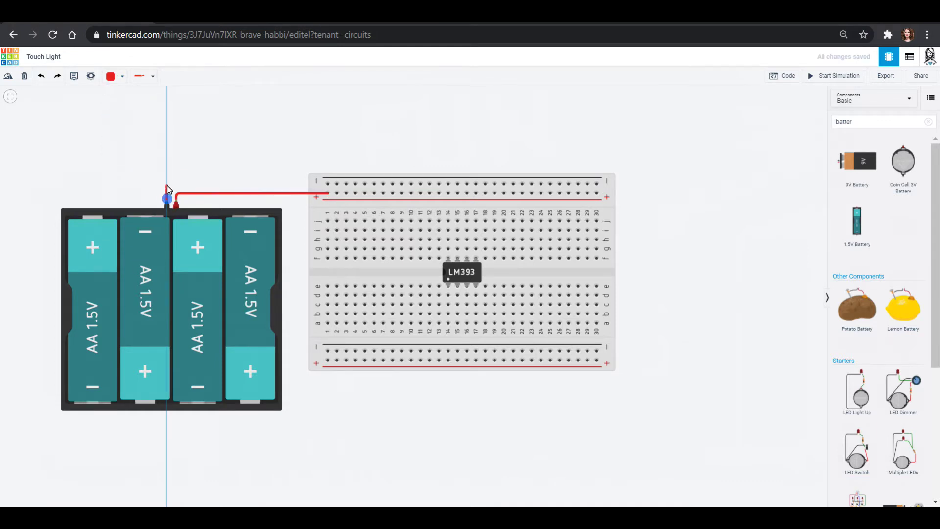
pyautogui.click(167, 186)
pyautogui.click(328, 185)
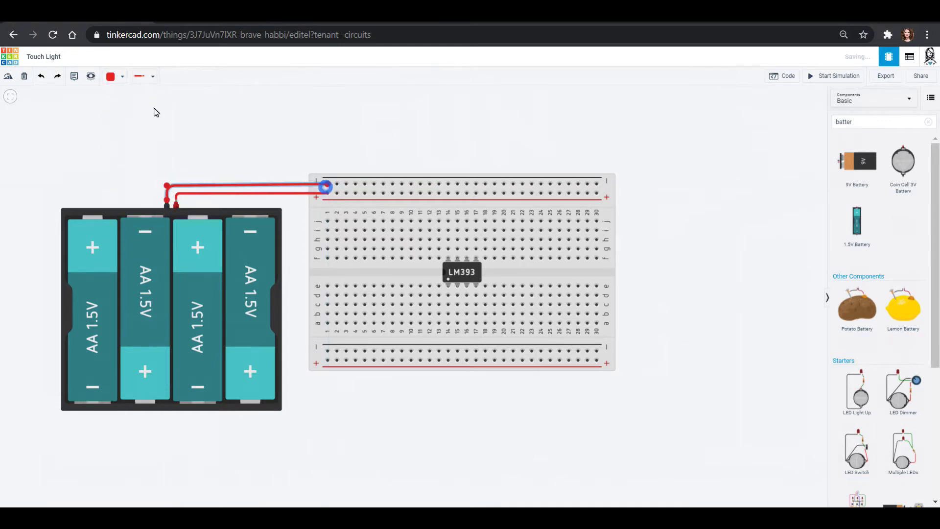
pyautogui.click(122, 77)
pyautogui.click(131, 103)
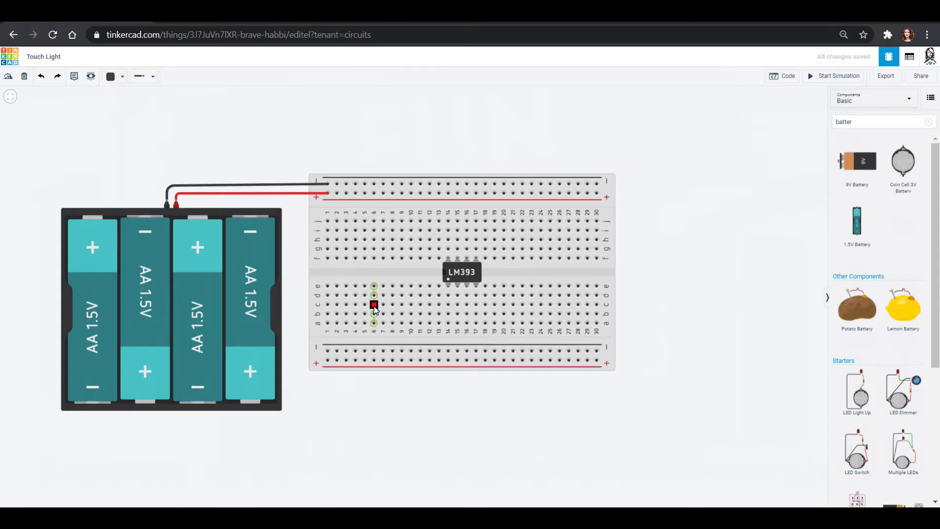
# Run column 30 from the top + rail (red) through rows f–e to the bottom rail (black jumper)
pyautogui.click(597, 194)
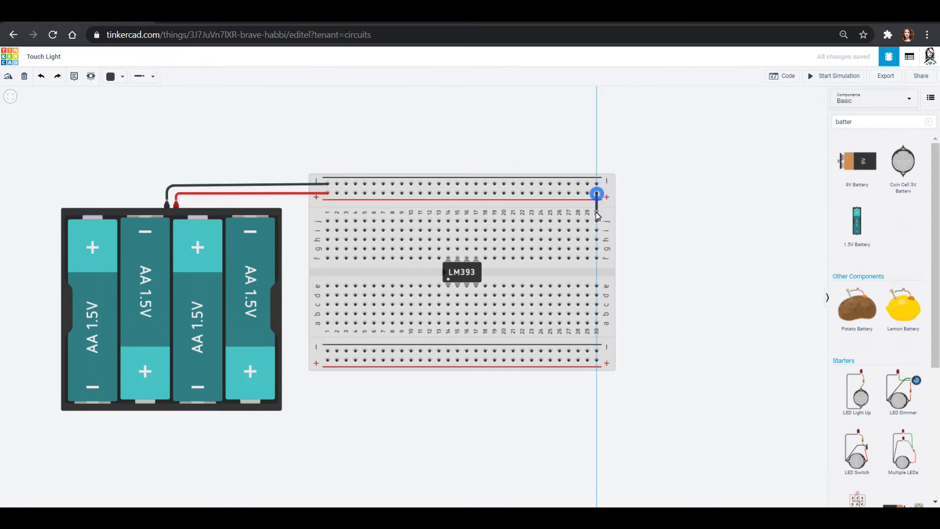
pyautogui.click(597, 221)
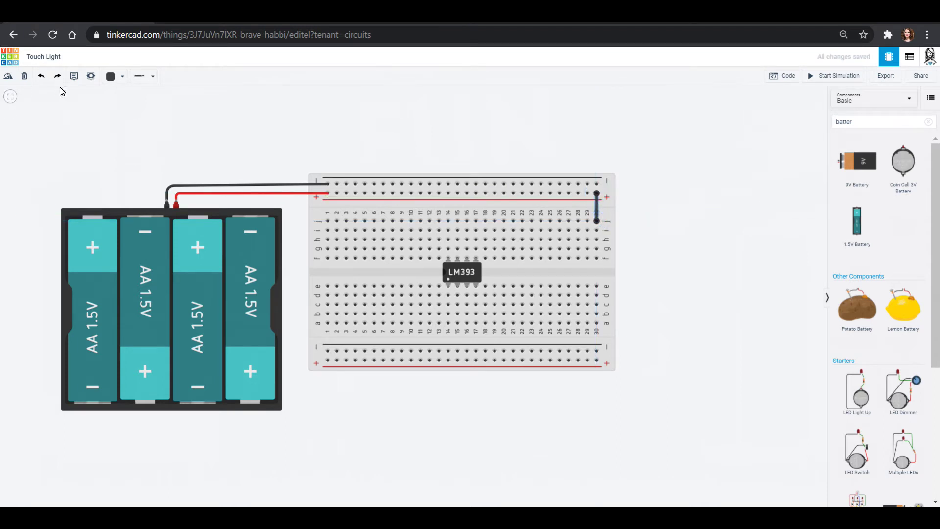
pyautogui.click(111, 77)
pyautogui.click(135, 118)
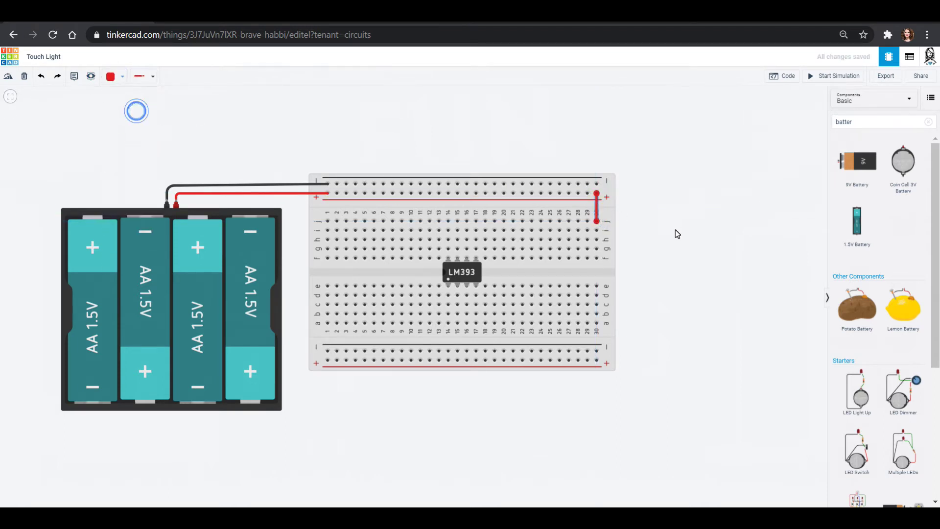
pyautogui.click(597, 258)
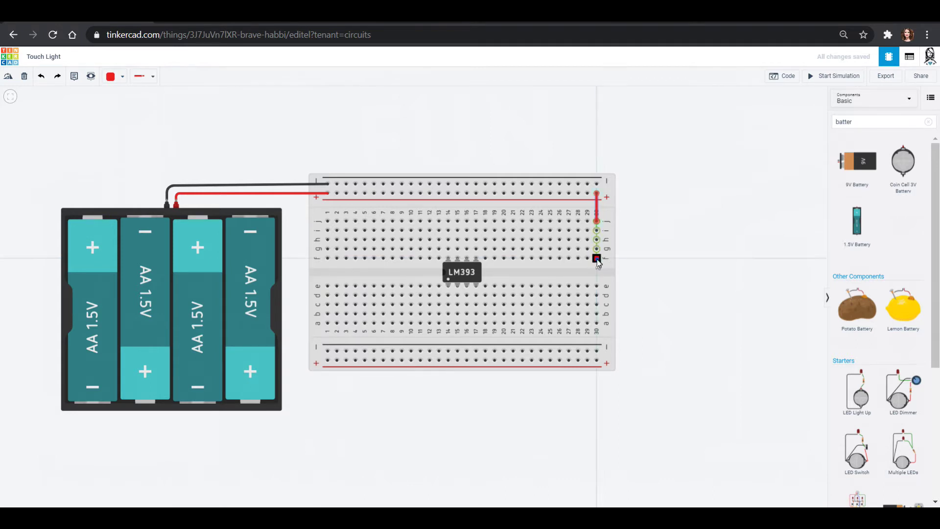
pyautogui.click(596, 286)
pyautogui.click(597, 323)
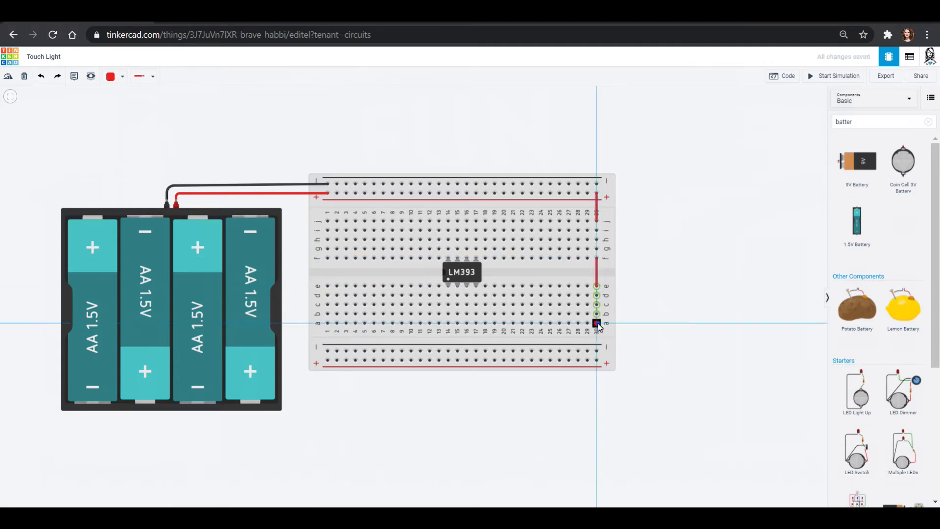
pyautogui.click(598, 363)
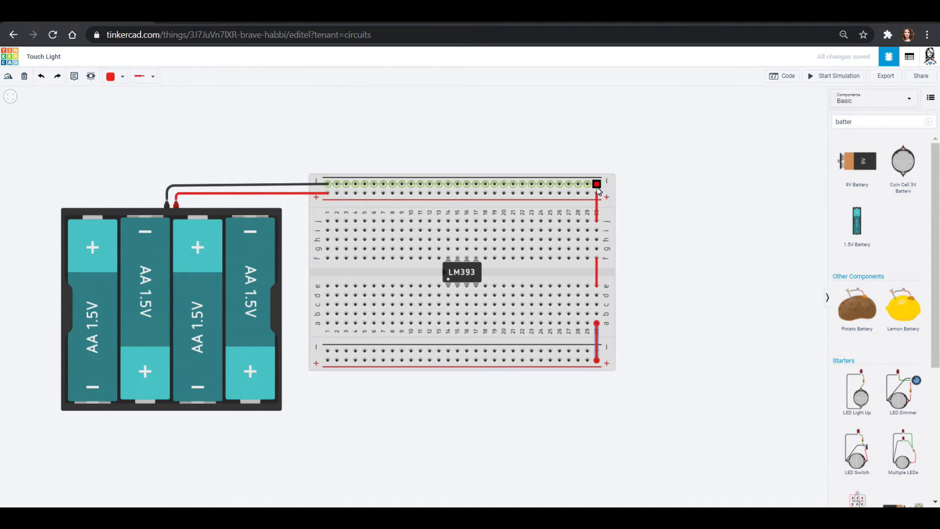
pyautogui.click(111, 76)
pyautogui.click(120, 101)
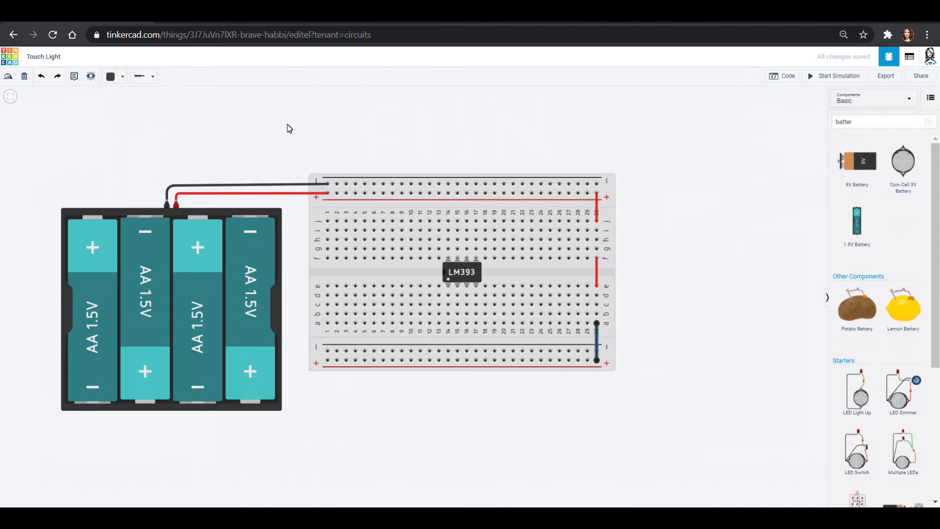
# Run column 29 from the top − rail through rows f–e to the bottom rail; recolour column-30 wire red
pyautogui.click(587, 184)
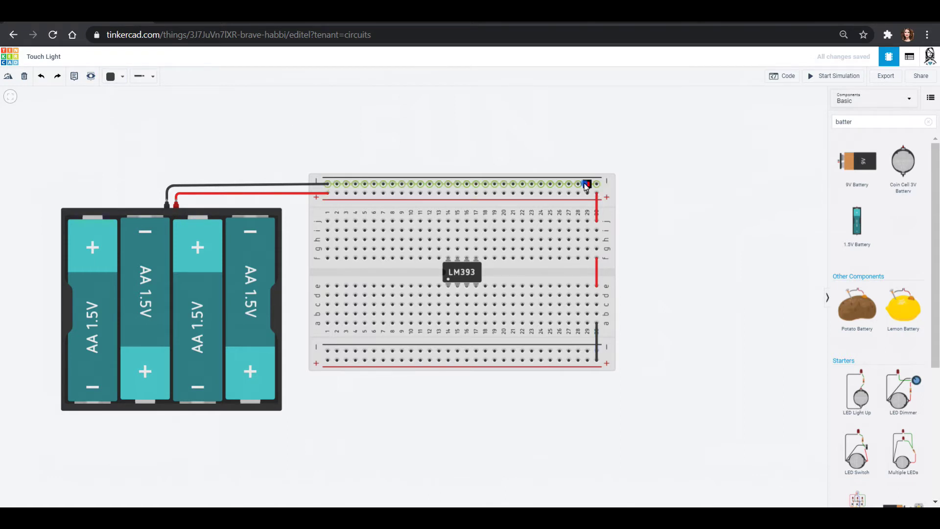
pyautogui.click(587, 221)
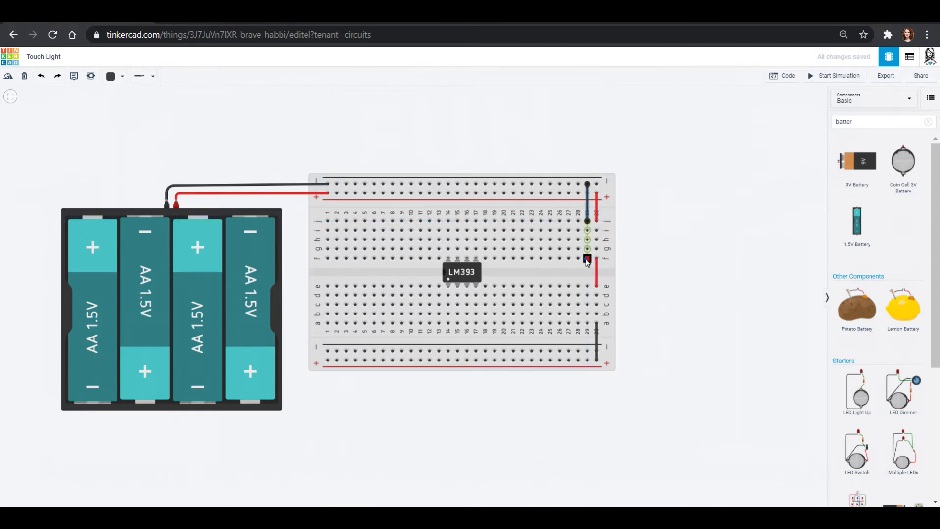
pyautogui.click(587, 258)
pyautogui.click(587, 287)
pyautogui.click(587, 323)
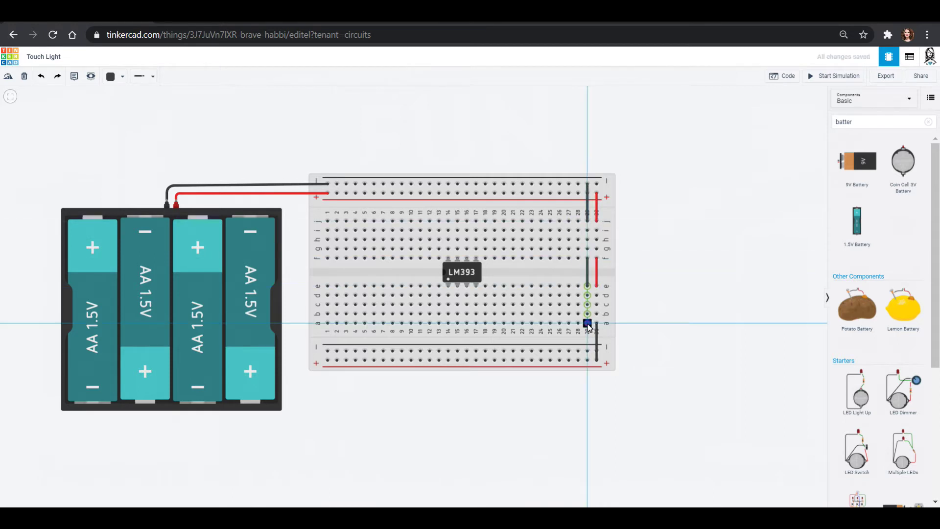
pyautogui.click(587, 353)
pyautogui.click(596, 360)
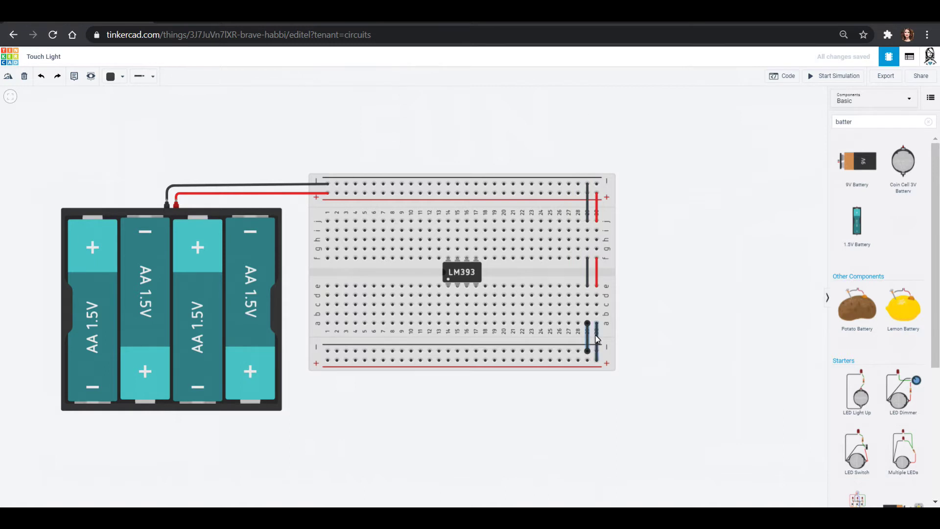
pyautogui.click(596, 323)
pyautogui.click(115, 76)
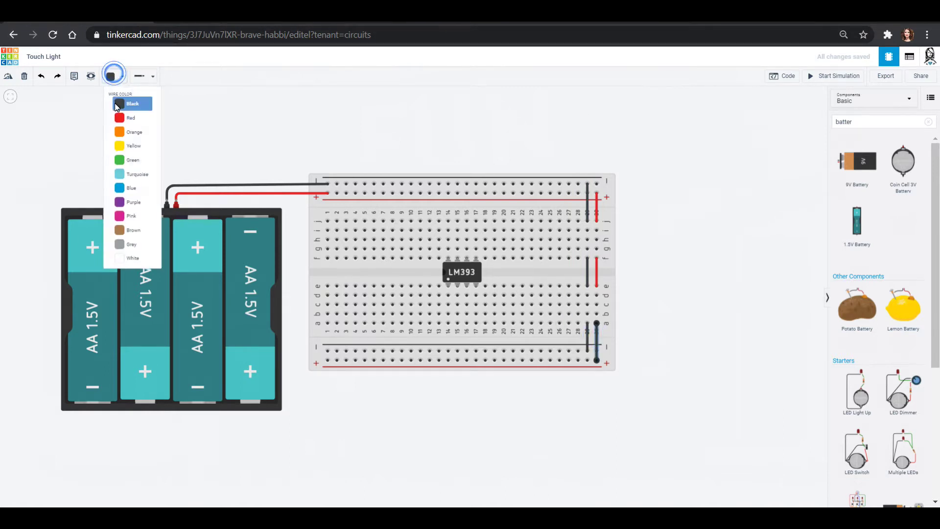
pyautogui.click(117, 117)
pyautogui.click(316, 131)
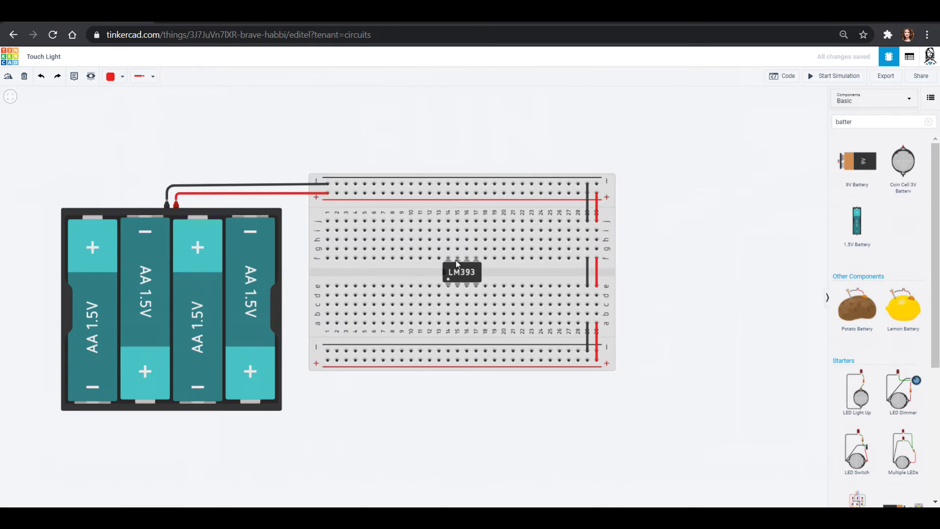
# Add a wire from j14 to the top + rail and a black wire from 17a to the bottom − rail
pyautogui.click(448, 221)
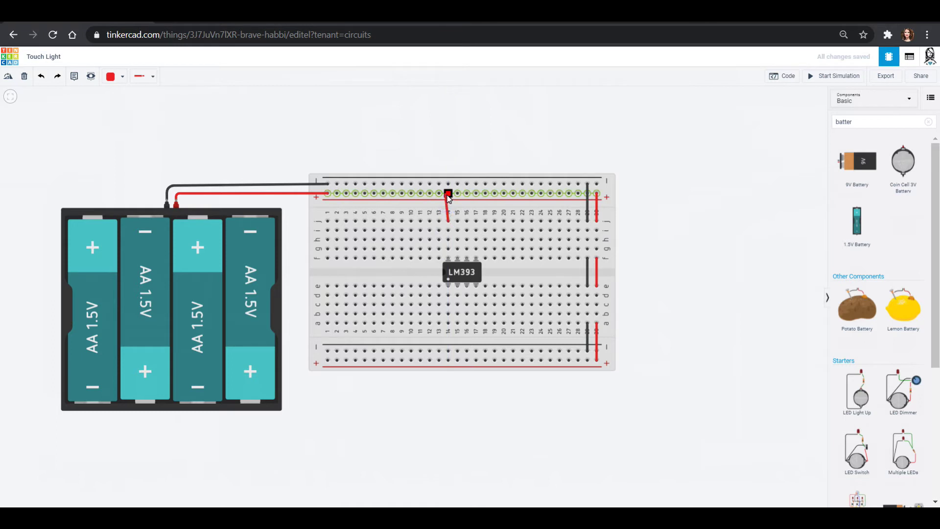
pyautogui.click(448, 194)
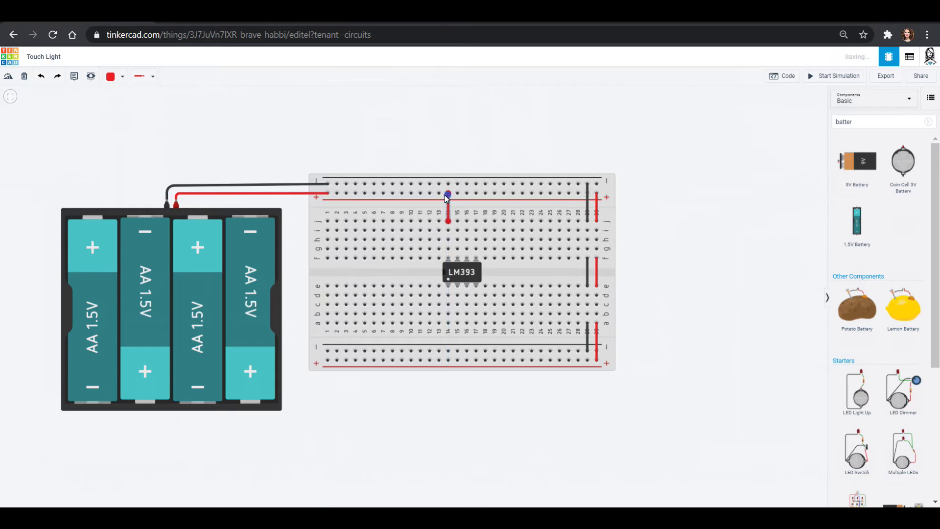
pyautogui.click(476, 323)
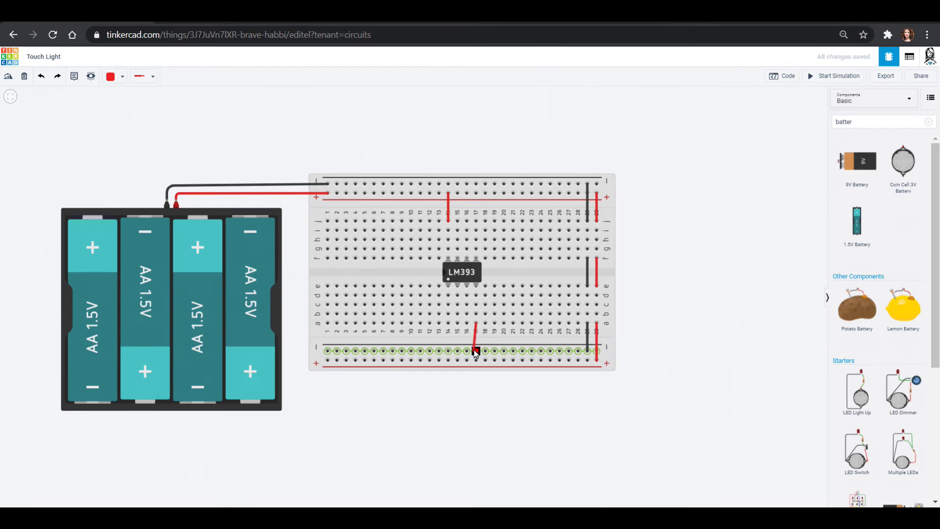
pyautogui.click(476, 351)
pyautogui.click(122, 79)
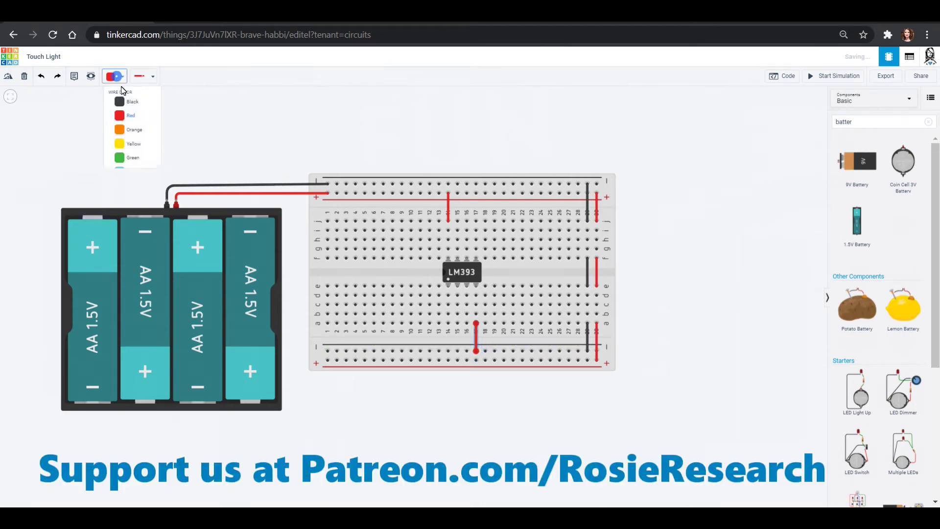
pyautogui.click(128, 101)
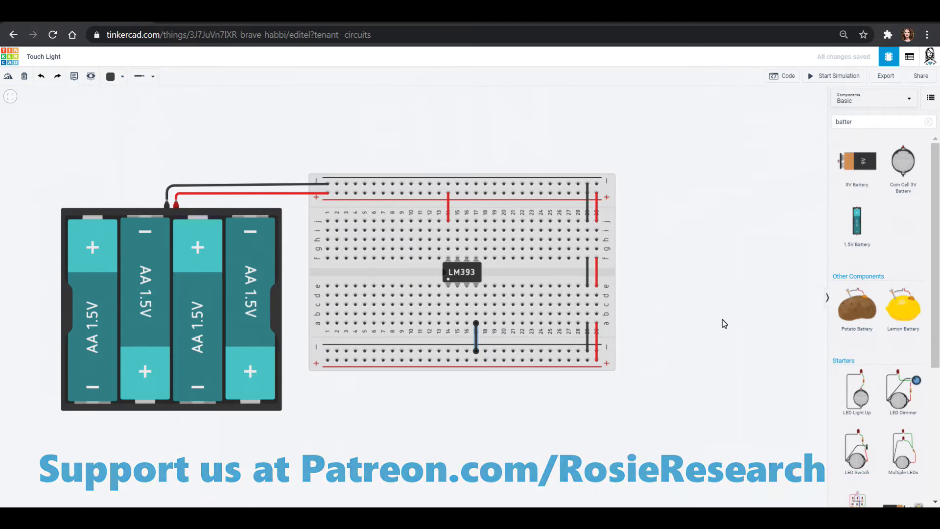
pyautogui.click(664, 216)
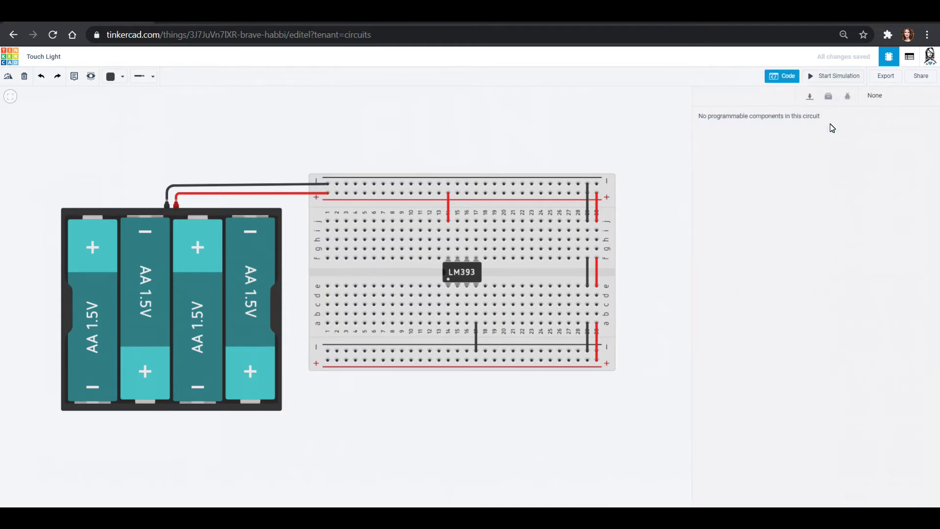
# Place a horizontal resistor at row b near columns 7–9 and wire it along row c to the LM393
pyautogui.click(688, 120)
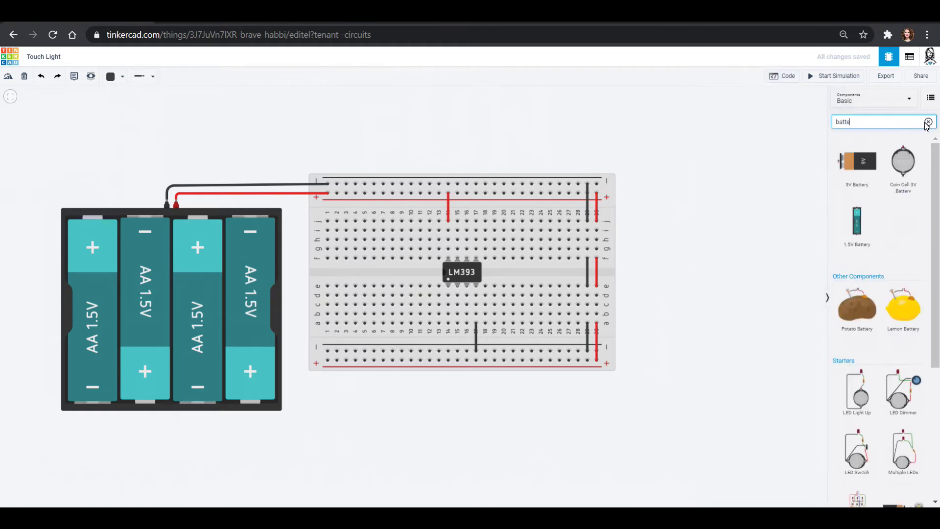
pyautogui.press('BackSpace')
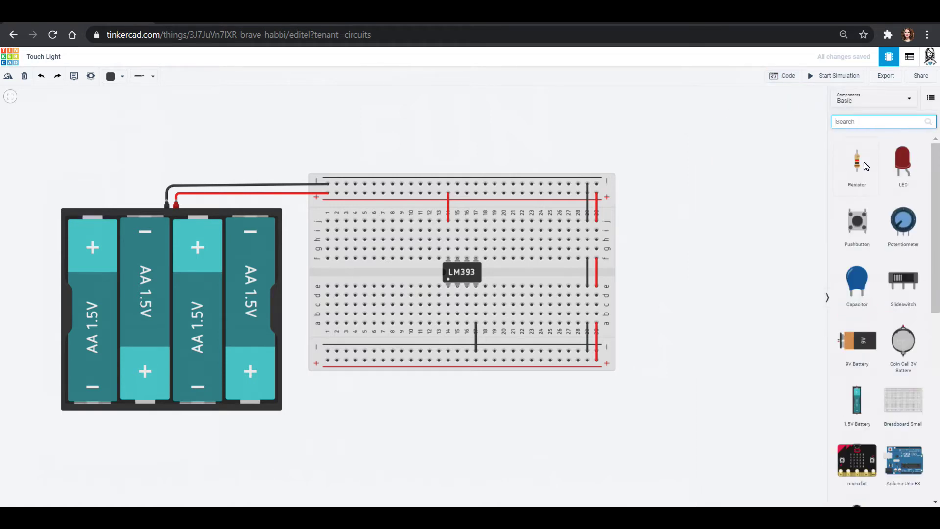
pyautogui.moveTo(857, 161); pyautogui.dragTo(626, 387)
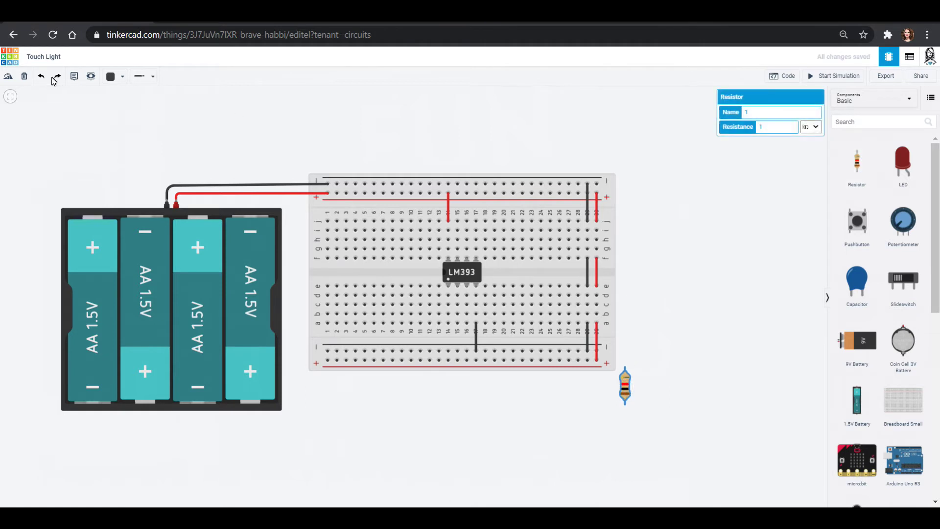
pyautogui.click(8, 76)
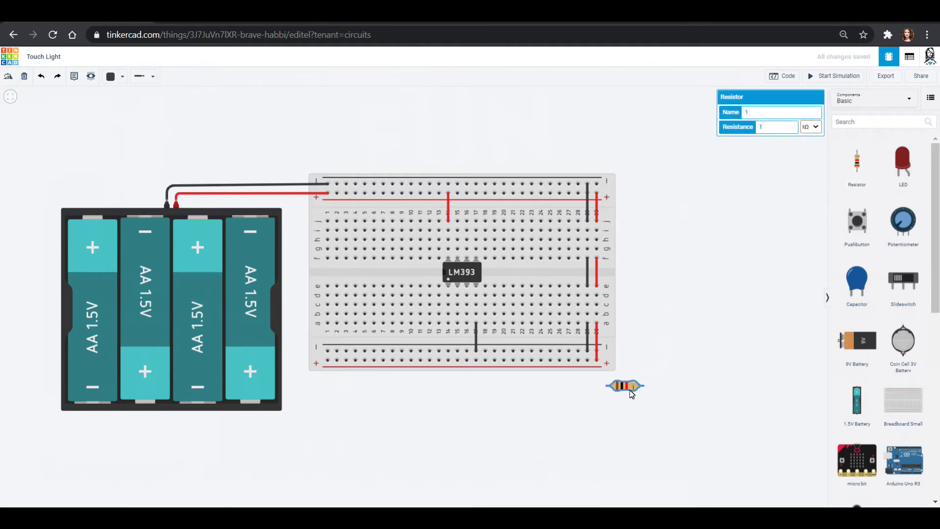
pyautogui.moveTo(629, 389); pyautogui.dragTo(441, 304)
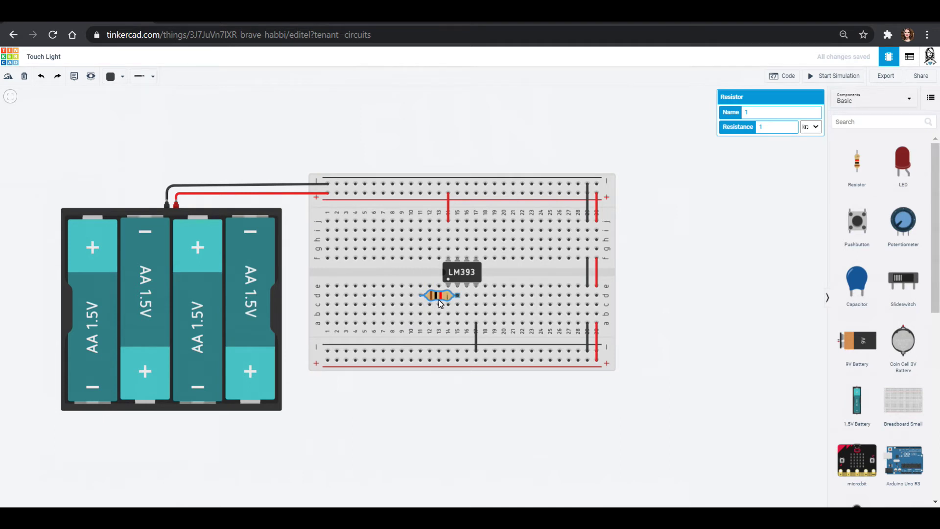
pyautogui.moveTo(440, 303); pyautogui.dragTo(411, 317)
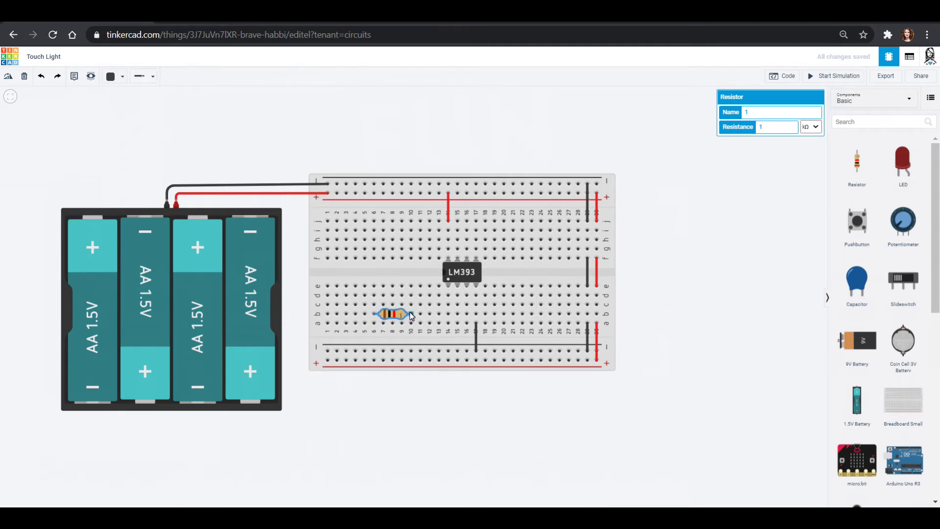
pyautogui.click(374, 305)
pyautogui.click(457, 304)
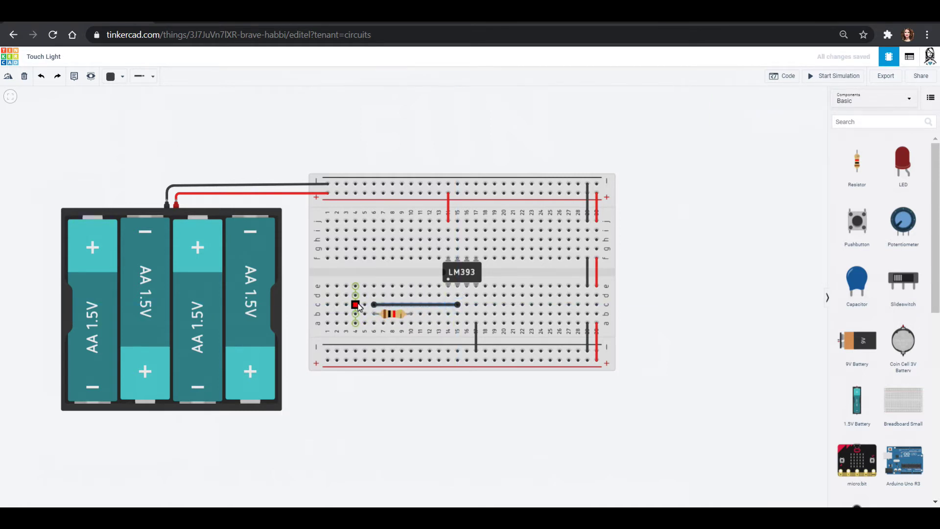
# Rotate a second resistor horizontally and place it near column 4, row d
pyautogui.moveTo(852, 163); pyautogui.dragTo(648, 264)
pyautogui.click(4, 77)
pyautogui.click(4, 77)
pyautogui.click(4, 77)
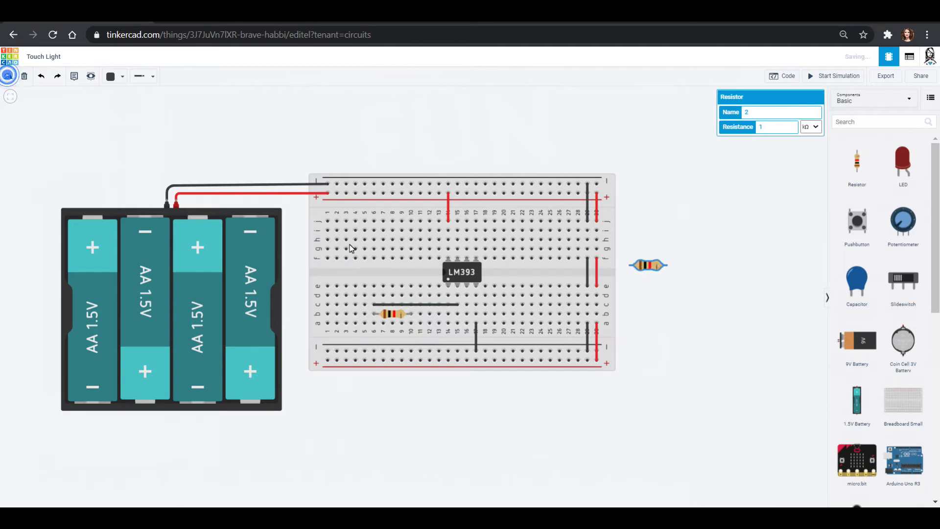
pyautogui.moveTo(650, 270); pyautogui.dragTo(358, 299)
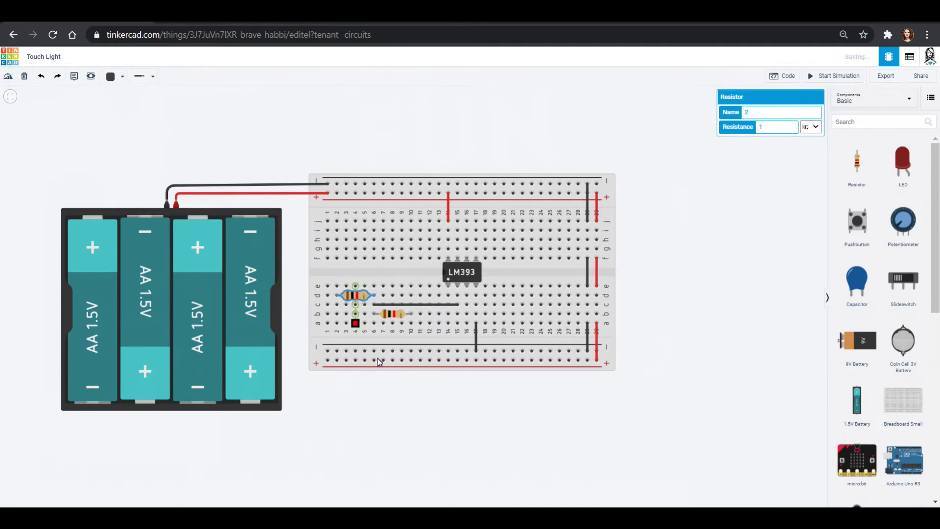
# Add a red wire from the top + rail to e2 and a black wire from a10 to the bottom rail
pyautogui.click(337, 194)
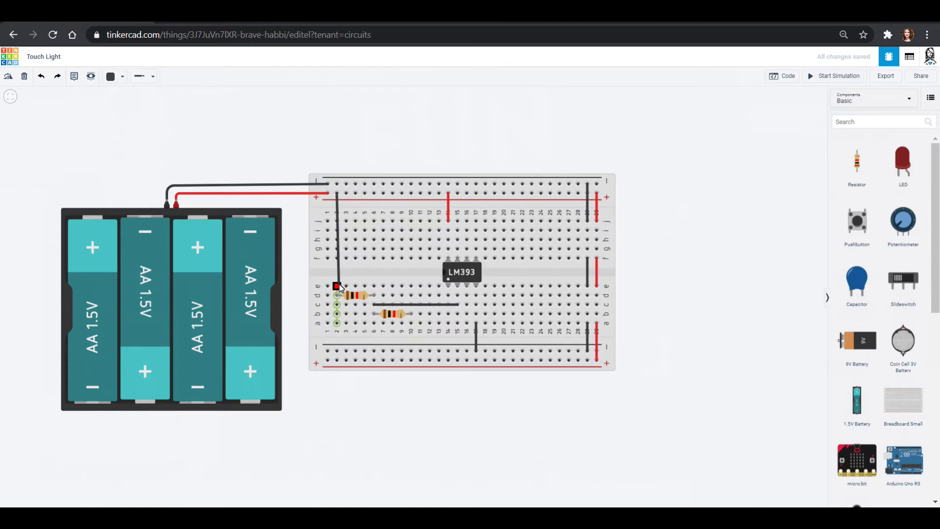
pyautogui.click(336, 286)
pyautogui.click(113, 76)
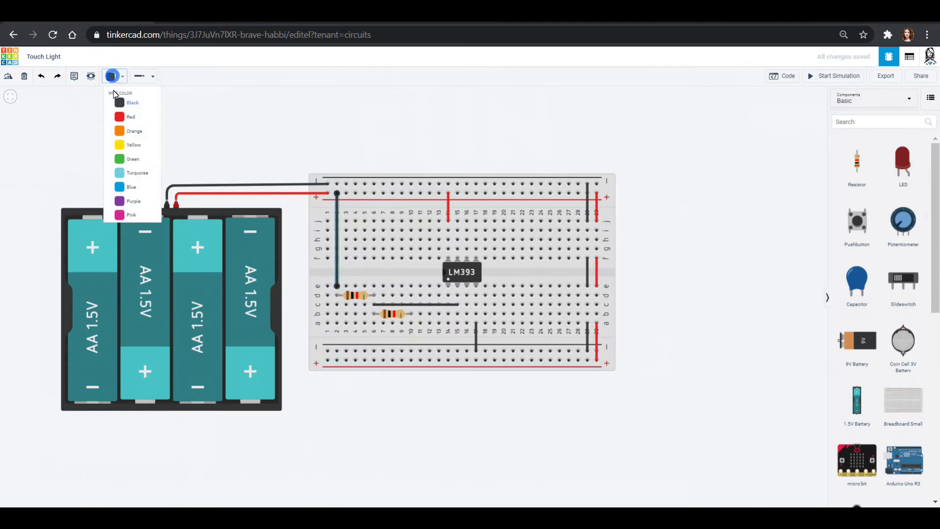
pyautogui.click(121, 118)
pyautogui.click(411, 324)
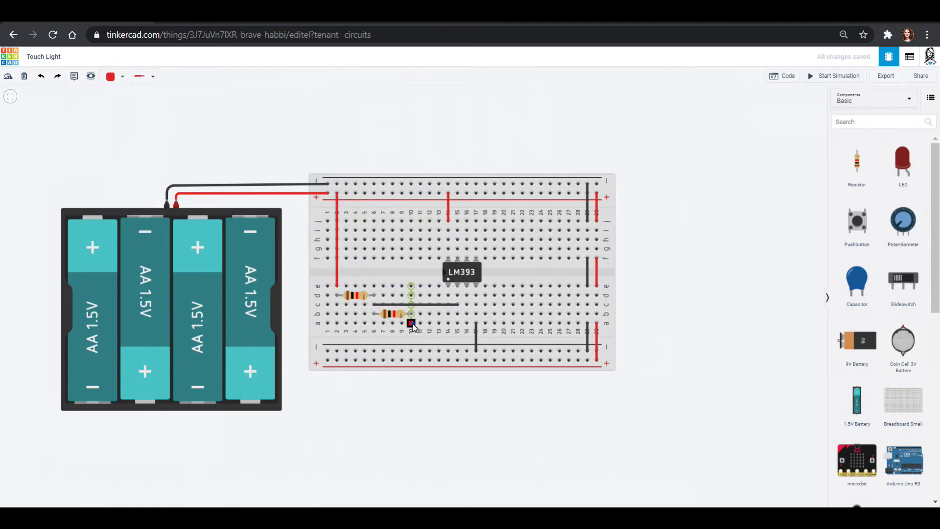
pyautogui.click(411, 350)
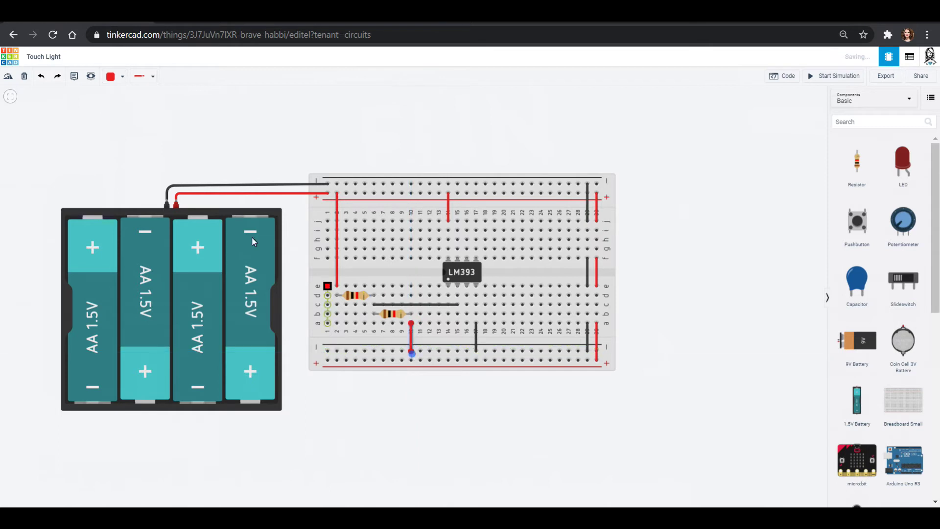
pyautogui.click(119, 79)
pyautogui.click(123, 101)
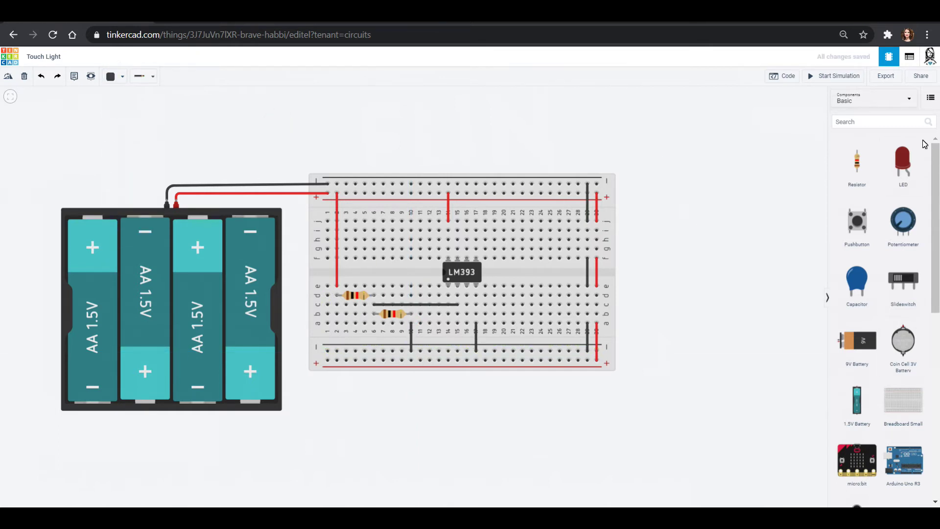
pyautogui.click(885, 121)
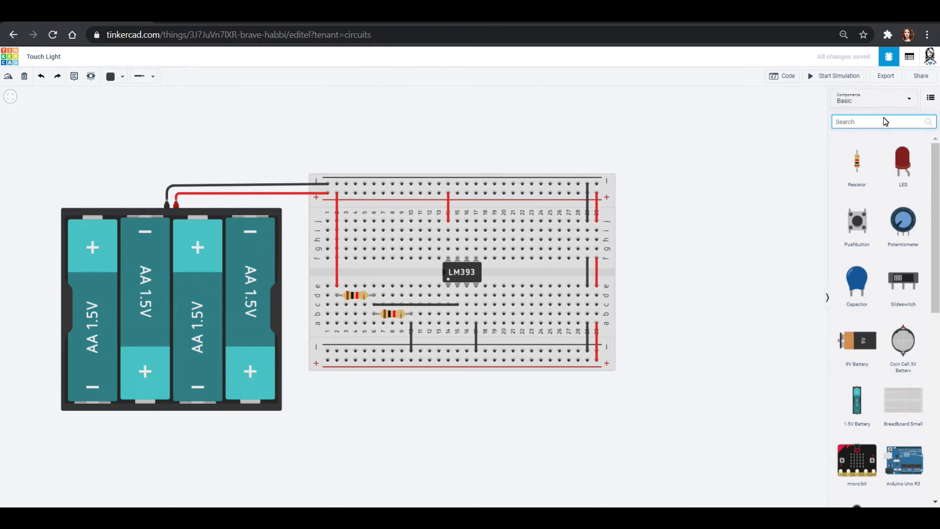
# Add a multimeter below the breadboard, negative lead to the bottom rail, positive lead beside the left resistor
pyautogui.write('v')
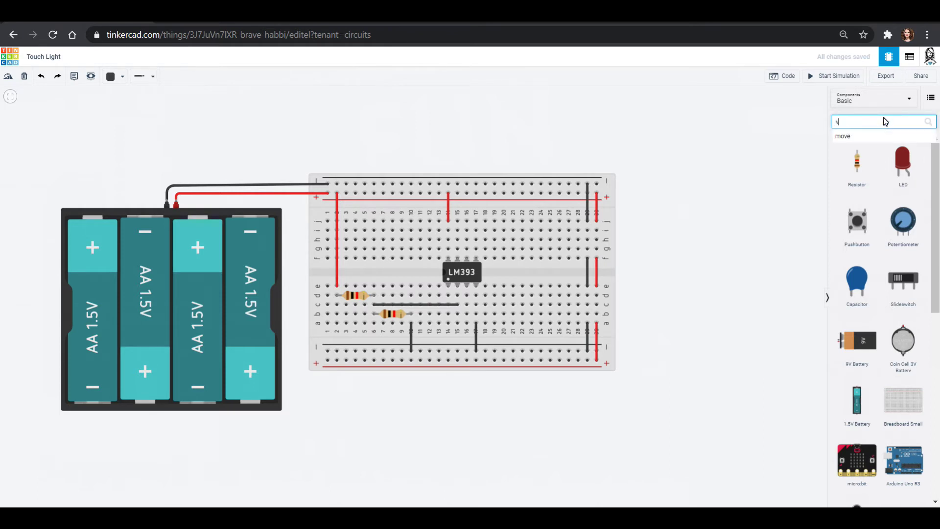
pyautogui.write('olt')
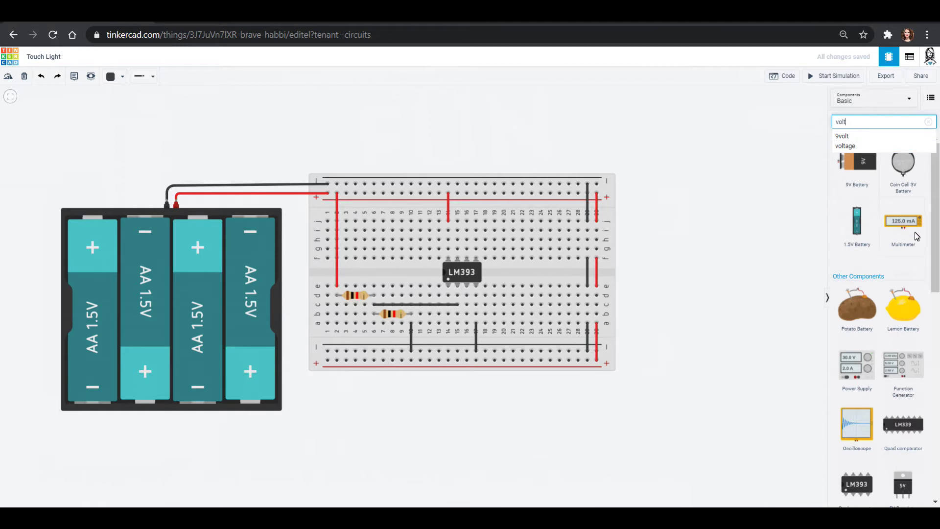
pyautogui.moveTo(903, 223); pyautogui.dragTo(392, 450)
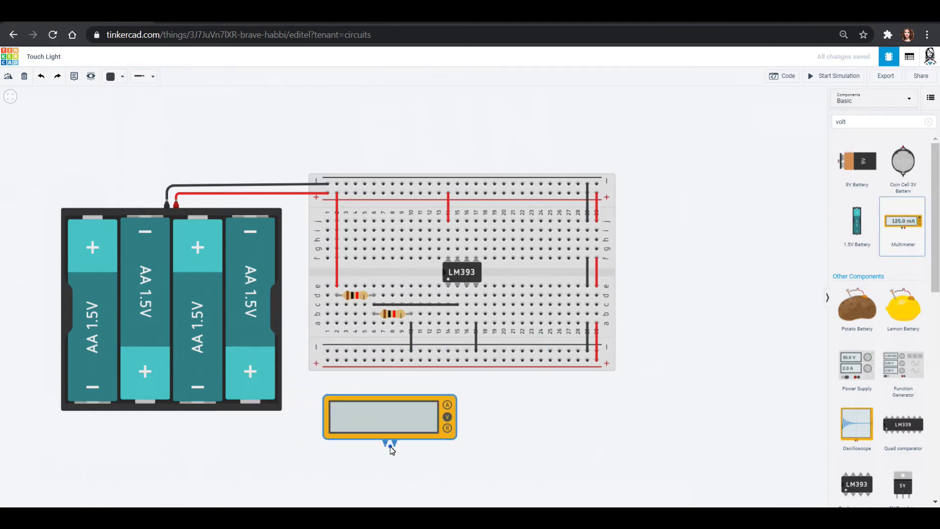
pyautogui.click(407, 462)
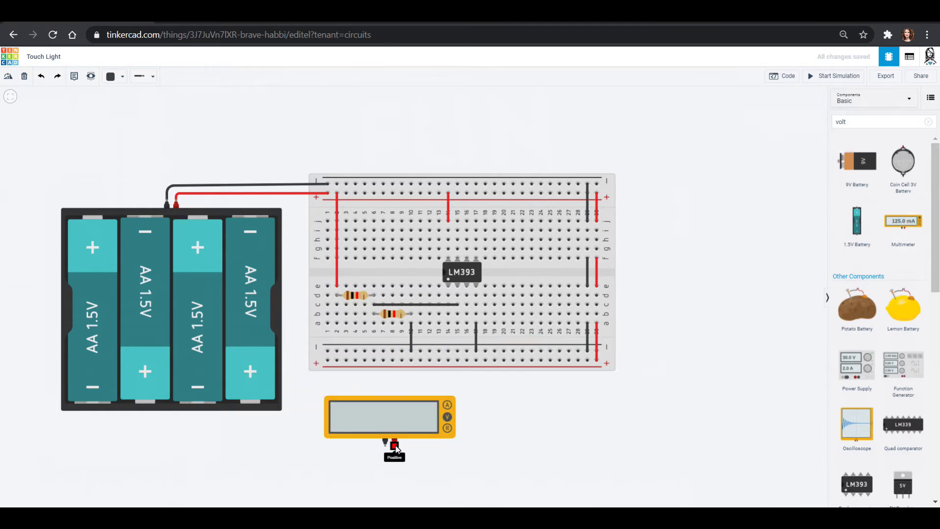
pyautogui.click(386, 447)
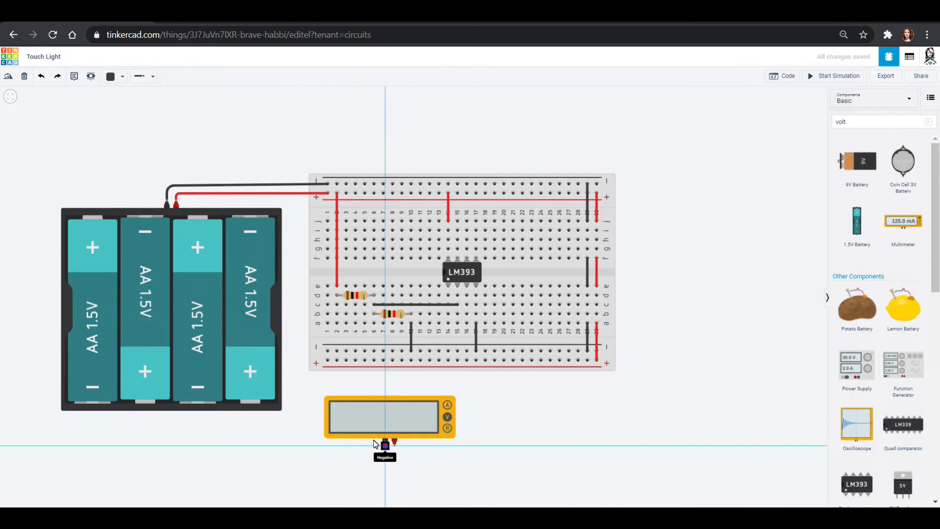
pyautogui.click(328, 354)
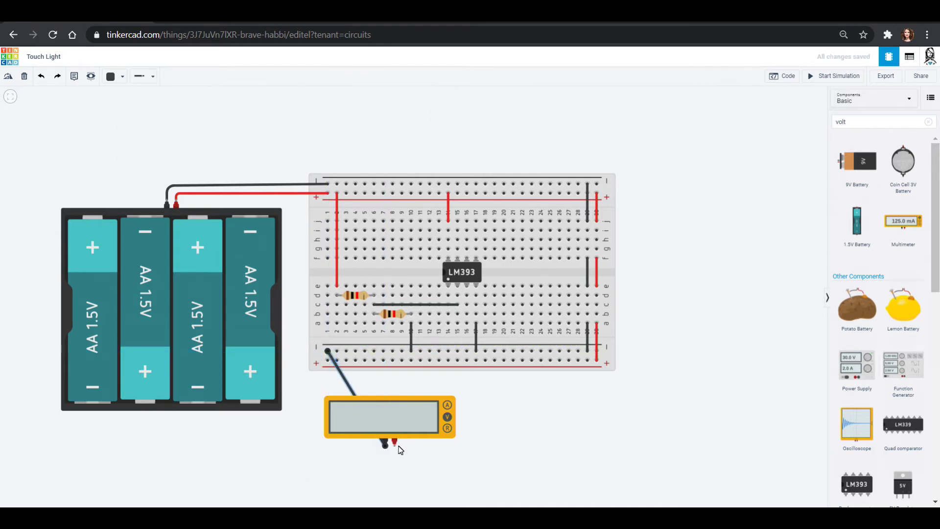
pyautogui.click(393, 447)
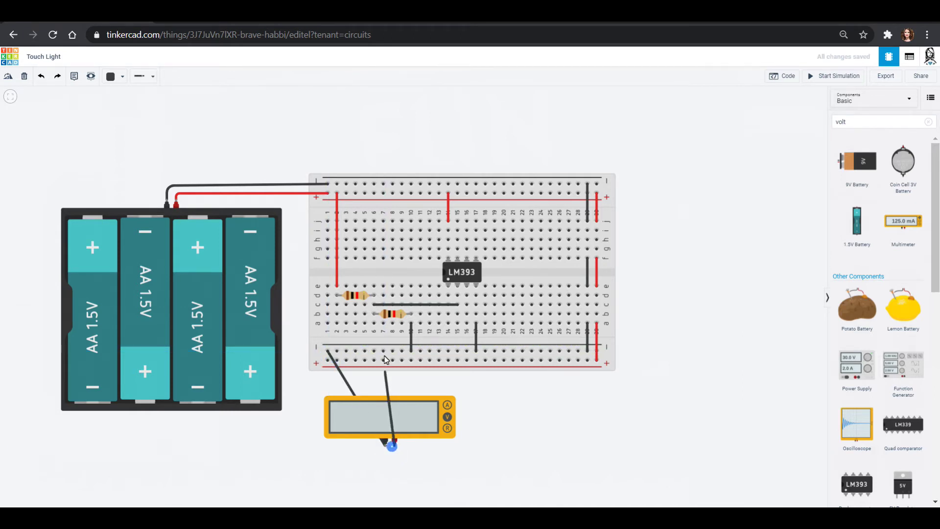
pyautogui.click(374, 324)
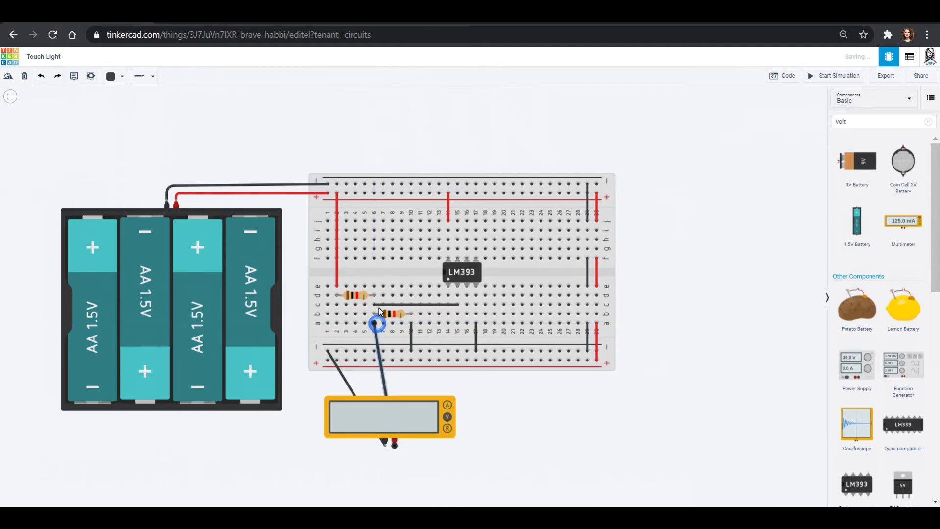
# Recolour the row-c wire and the multimeter probe wire turquoise
pyautogui.click(457, 302)
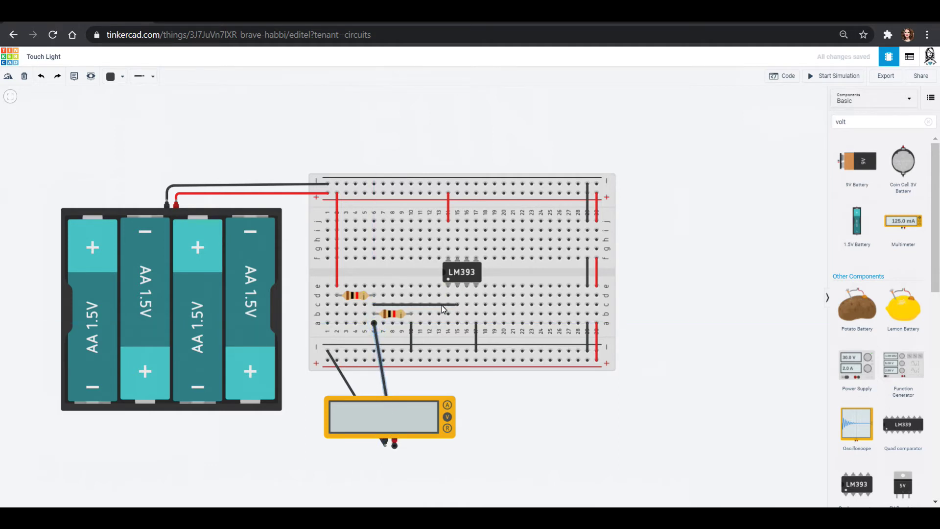
pyautogui.click(111, 77)
pyautogui.click(135, 177)
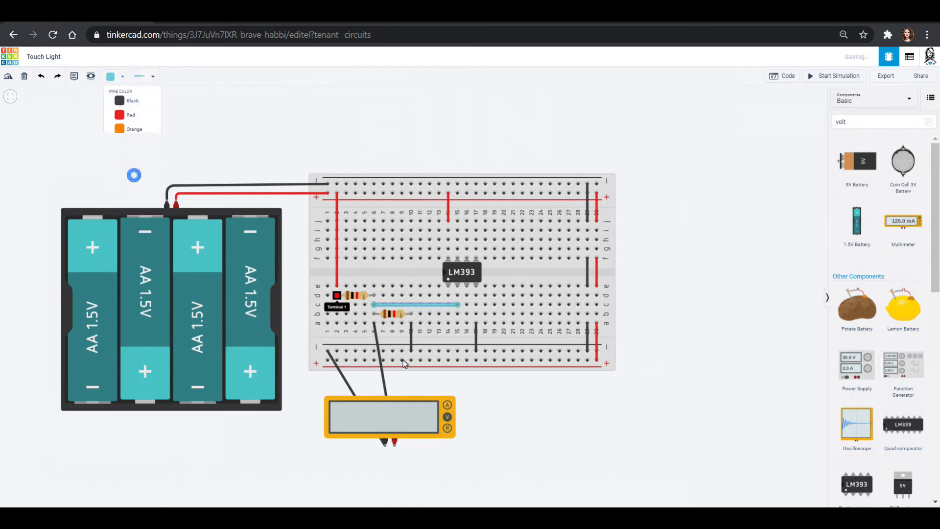
pyautogui.click(385, 378)
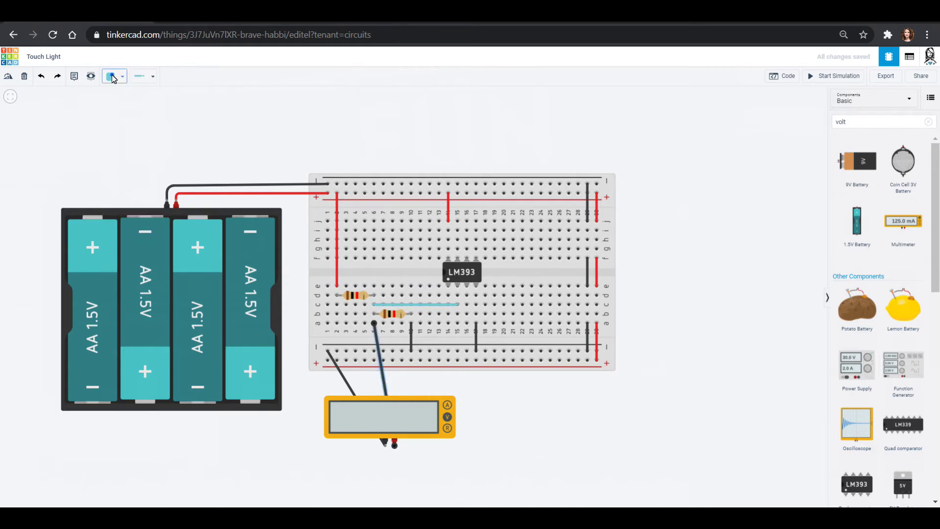
pyautogui.click(111, 76)
pyautogui.click(137, 175)
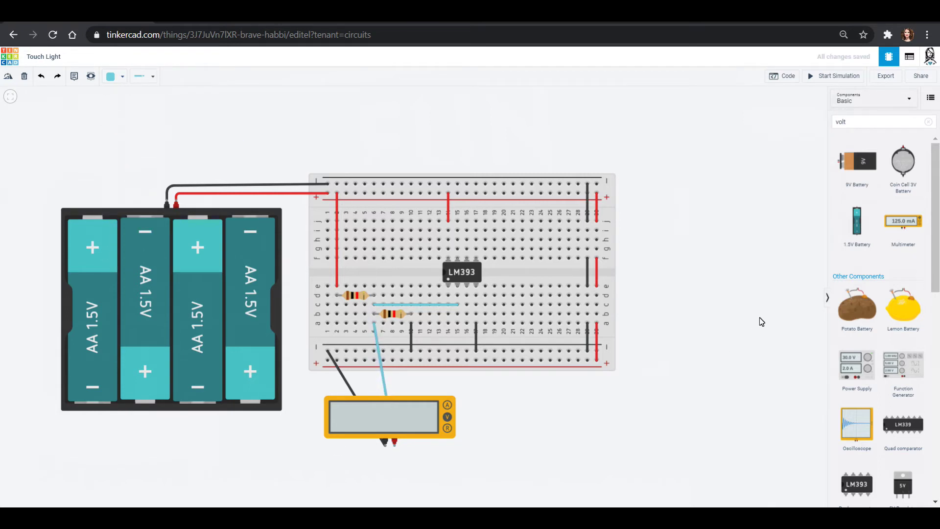
# Simulate, then move the multimeter probe onto the bottom rail and simulate again (5.99 V)
pyautogui.click(818, 78)
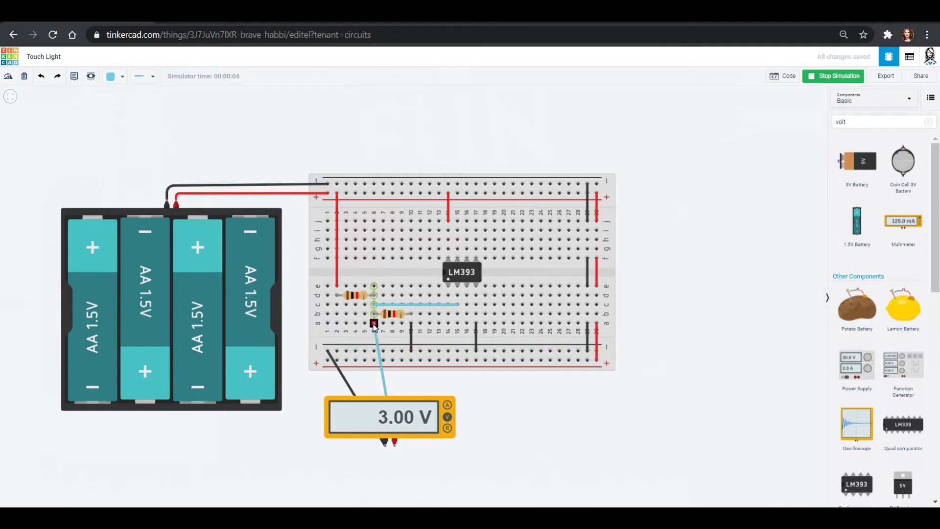
pyautogui.click(857, 75)
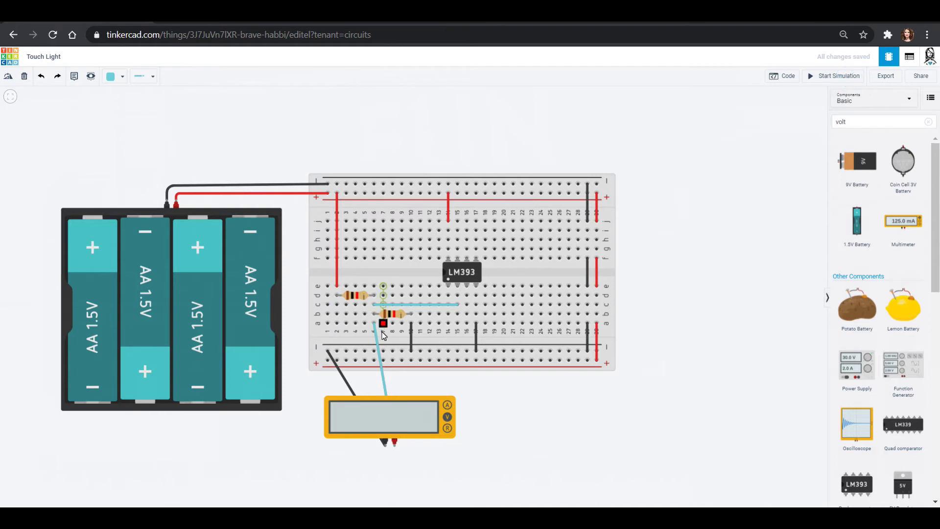
pyautogui.click(378, 351)
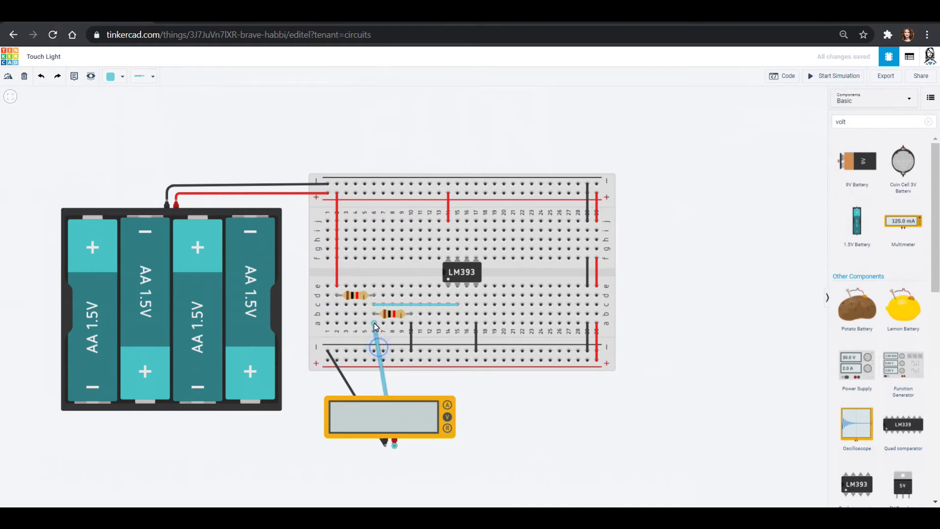
pyautogui.moveTo(374, 323); pyautogui.dragTo(374, 360)
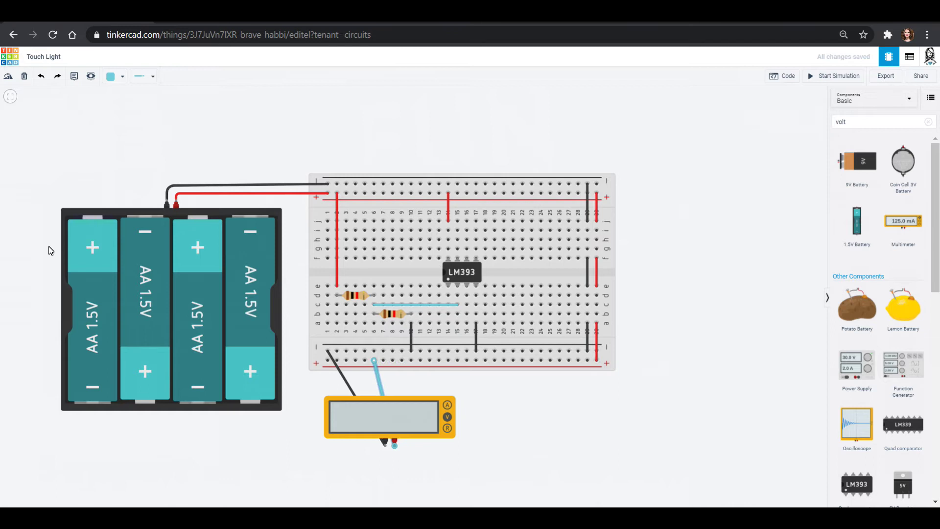
pyautogui.click(841, 77)
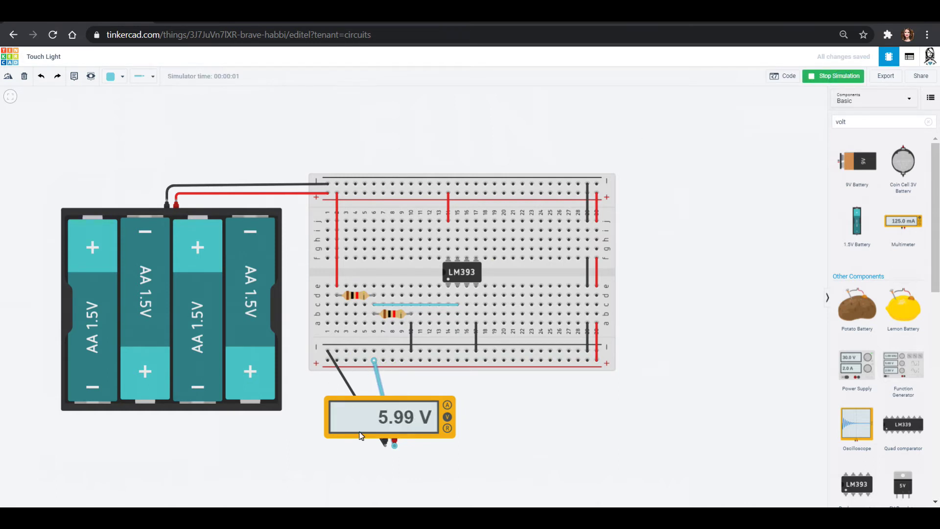
# Move the probe back to row a, column 6 and re-run the simulation to read 3.00 V
pyautogui.click(816, 76)
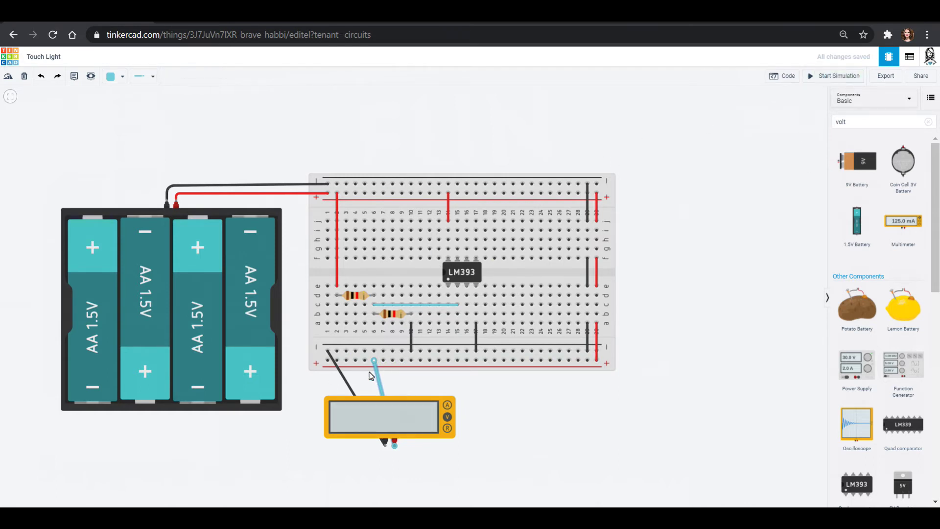
pyautogui.moveTo(374, 361); pyautogui.dragTo(375, 326)
pyautogui.click(822, 78)
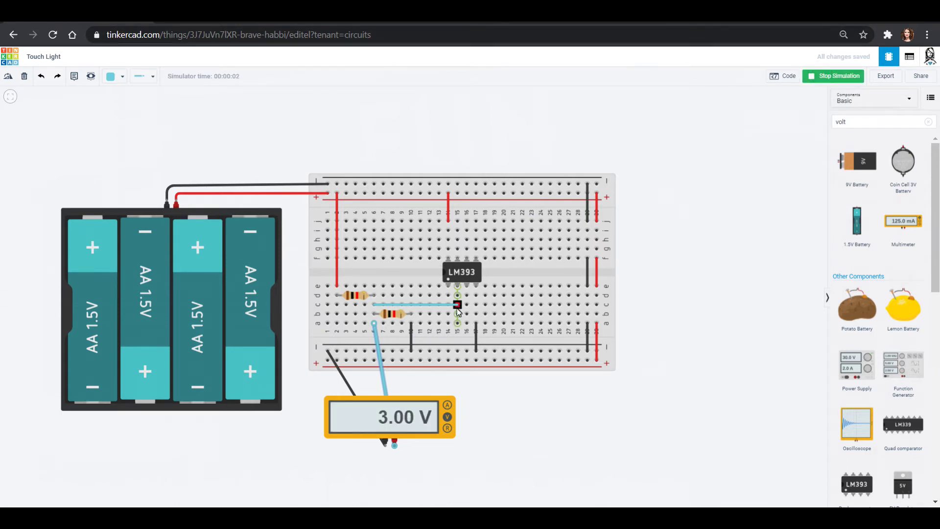
pyautogui.click(373, 421)
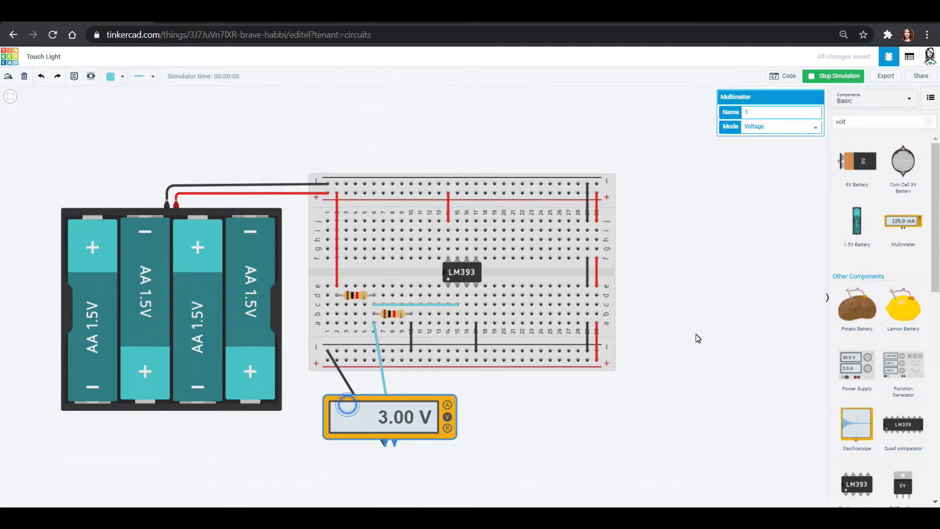
# Stop simulating, shift the multimeter left, and replace its ground lead with a straight black wire to the bottom rail
pyautogui.click(823, 74)
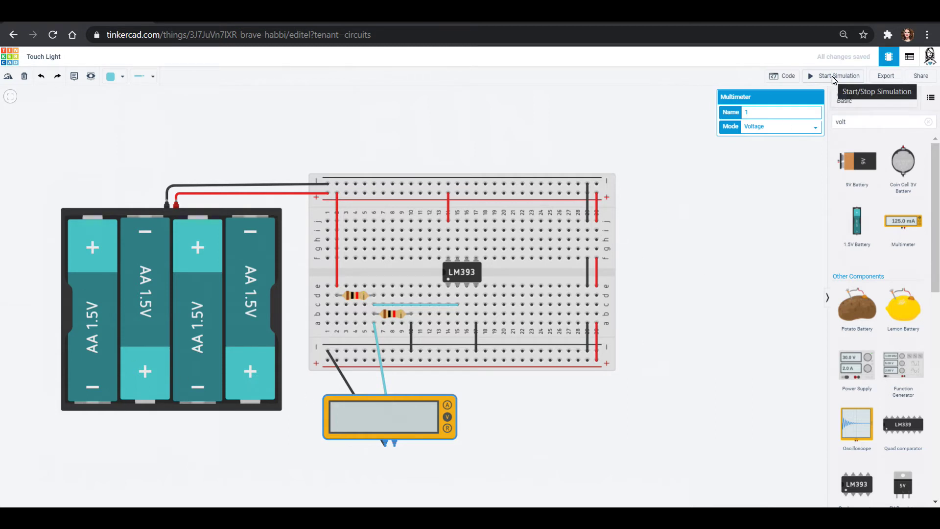
pyautogui.moveTo(407, 430); pyautogui.dragTo(369, 440)
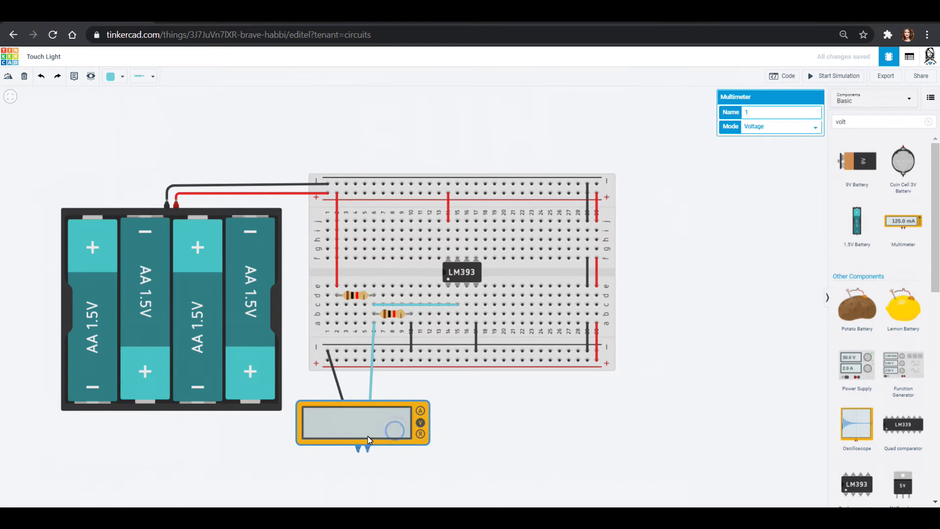
pyautogui.click(341, 383)
pyautogui.press('Delete')
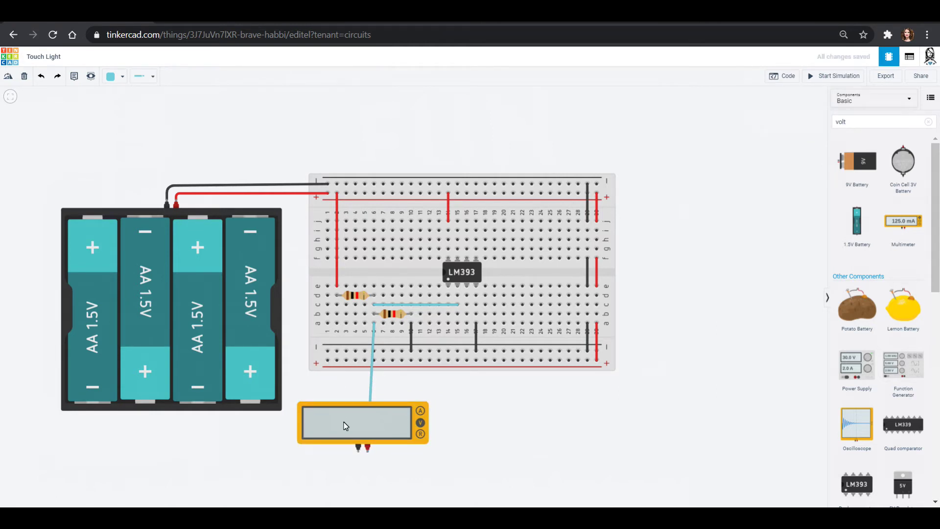
pyautogui.click(358, 448)
pyautogui.click(356, 351)
pyautogui.click(111, 76)
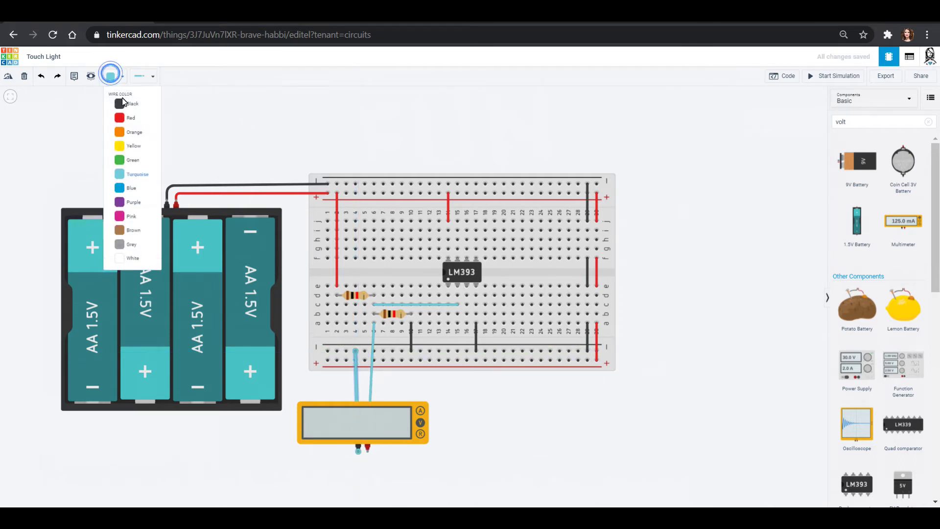
pyautogui.click(124, 103)
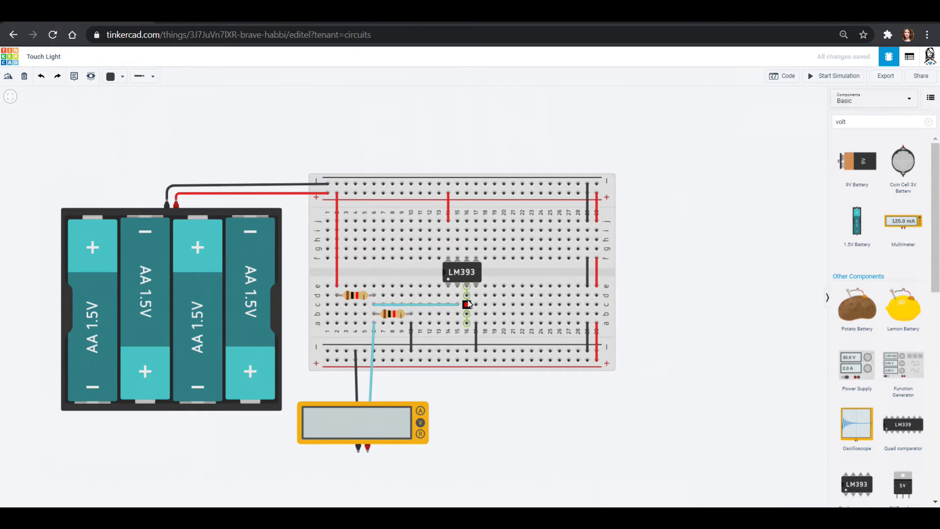
pyautogui.click(466, 331)
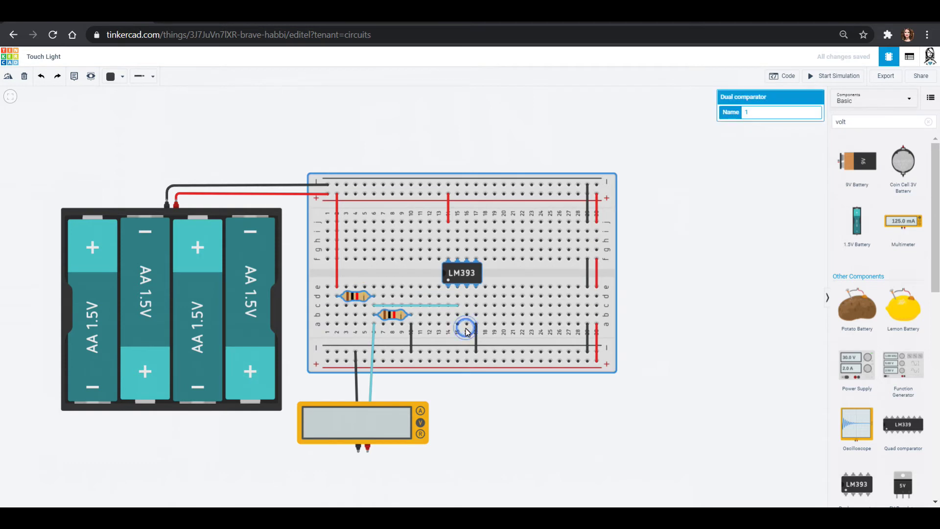
pyautogui.press('Escape')
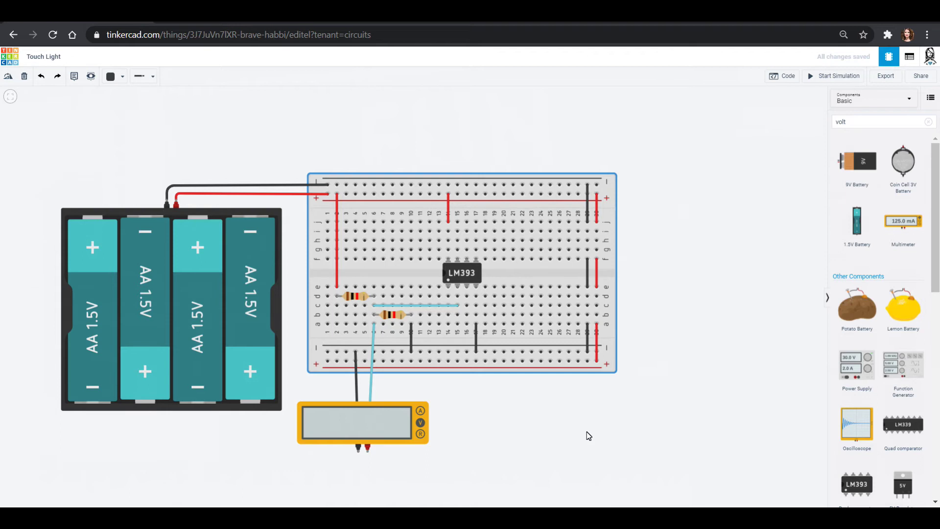
pyautogui.click(927, 122)
# Place a third resistor right of the breadboard and set its resistance to 4.7 MΩ
pyautogui.moveTo(866, 165); pyautogui.dragTo(697, 309)
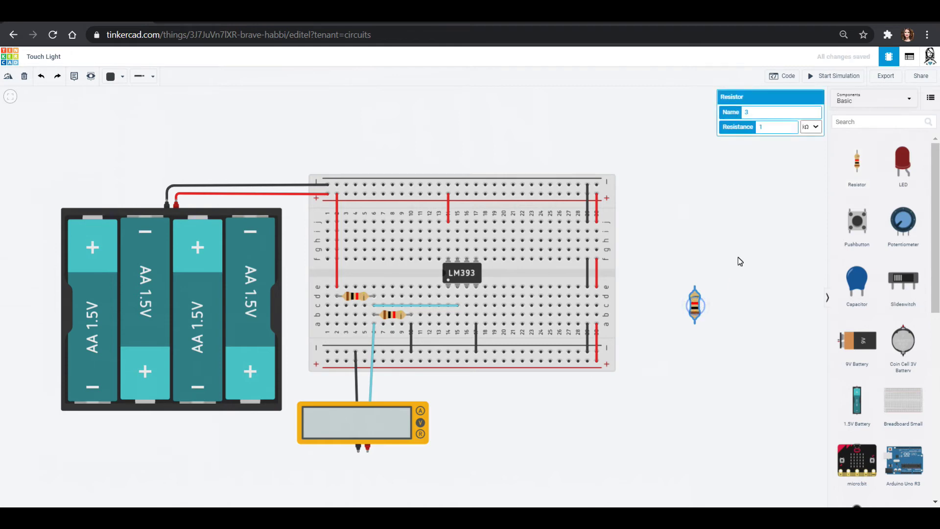
pyautogui.click(733, 301)
pyautogui.click(696, 306)
pyautogui.click(808, 128)
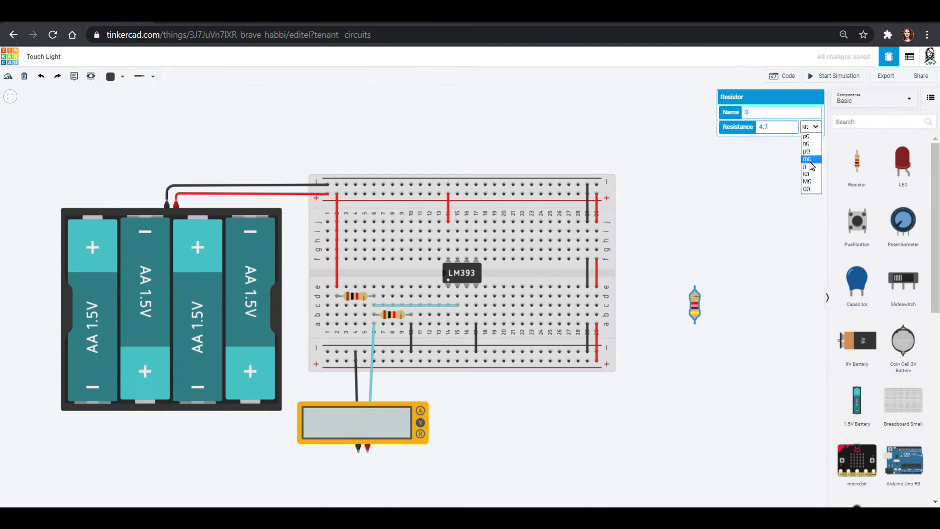
pyautogui.click(807, 181)
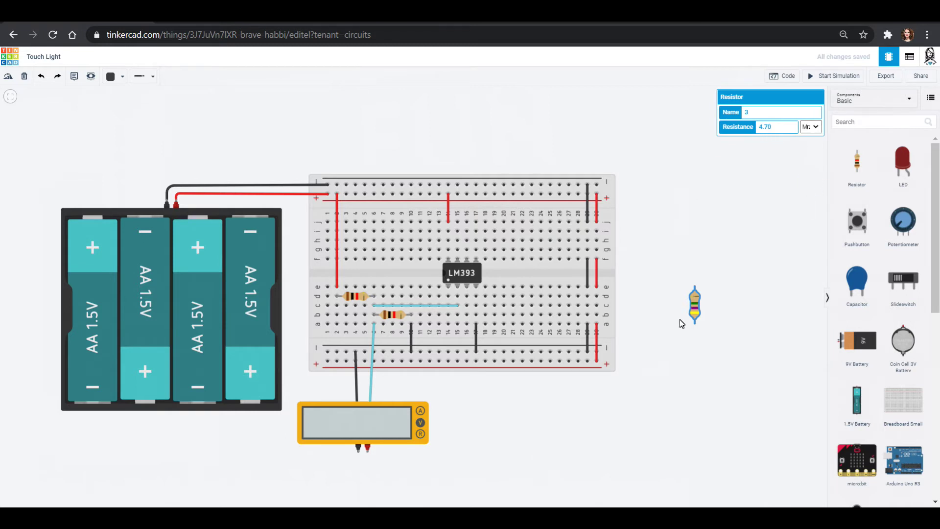
pyautogui.click(810, 129)
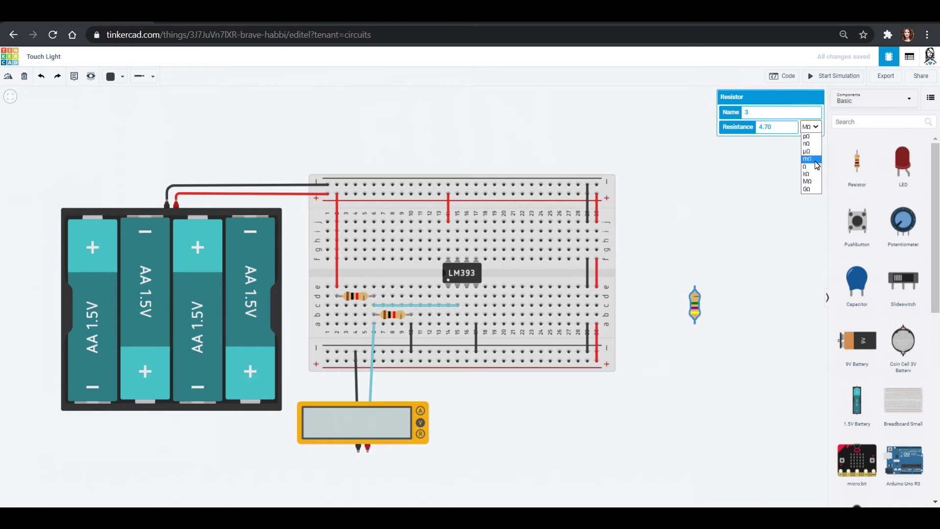
pyautogui.click(809, 181)
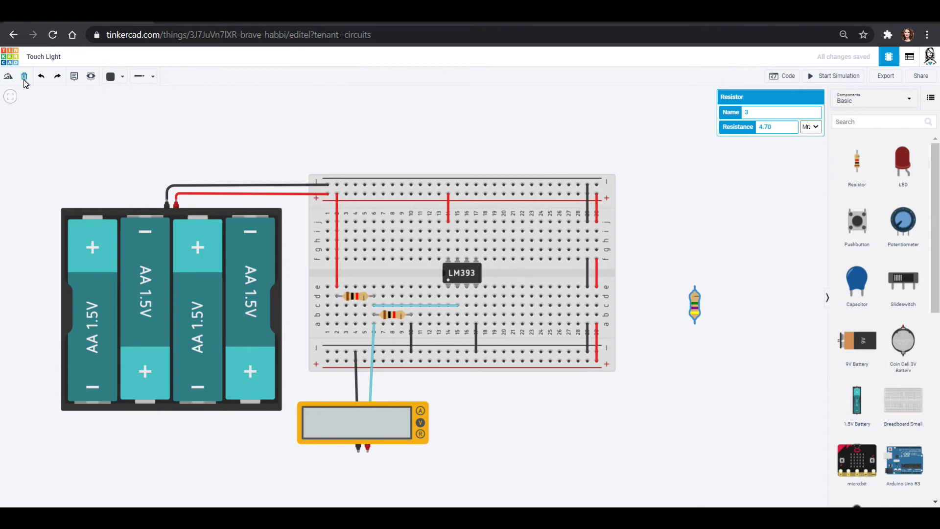
# Lay the 4.7 MΩ resistor horizontally beside the LM393 and wire column 20 to the bottom rail in red
pyautogui.click(9, 77)
pyautogui.moveTo(701, 304); pyautogui.dragTo(484, 299)
pyautogui.click(504, 323)
pyautogui.click(504, 361)
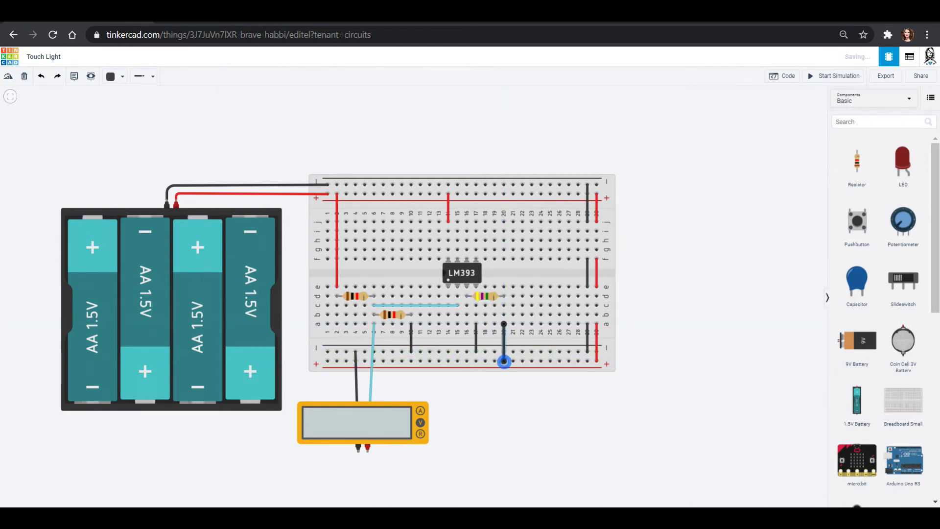
pyautogui.click(112, 77)
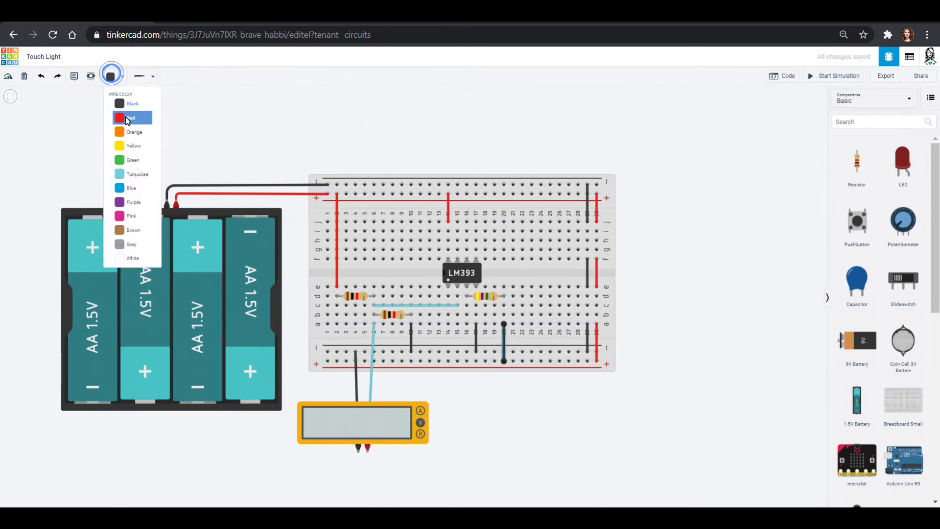
pyautogui.click(126, 119)
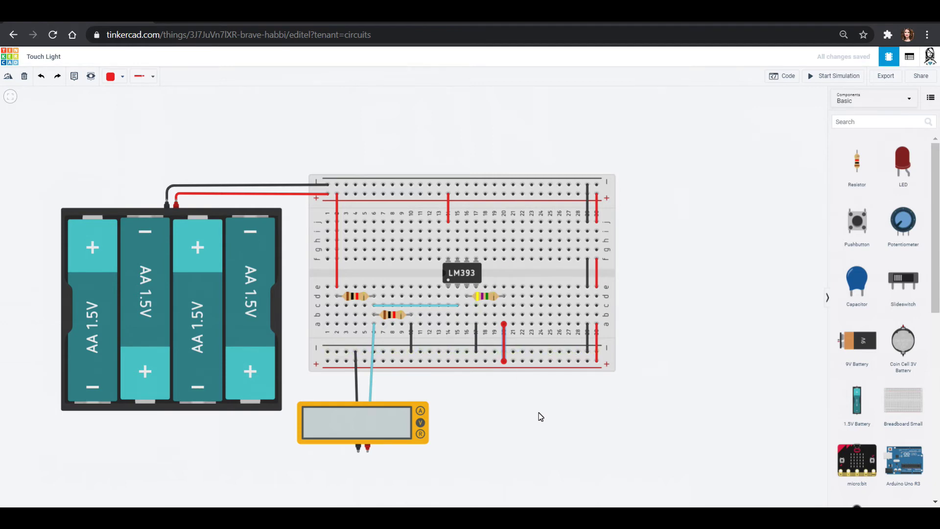
# Abandon a bent wire from column 16 and place a slide switch below right of the breadboard
pyautogui.click(467, 306)
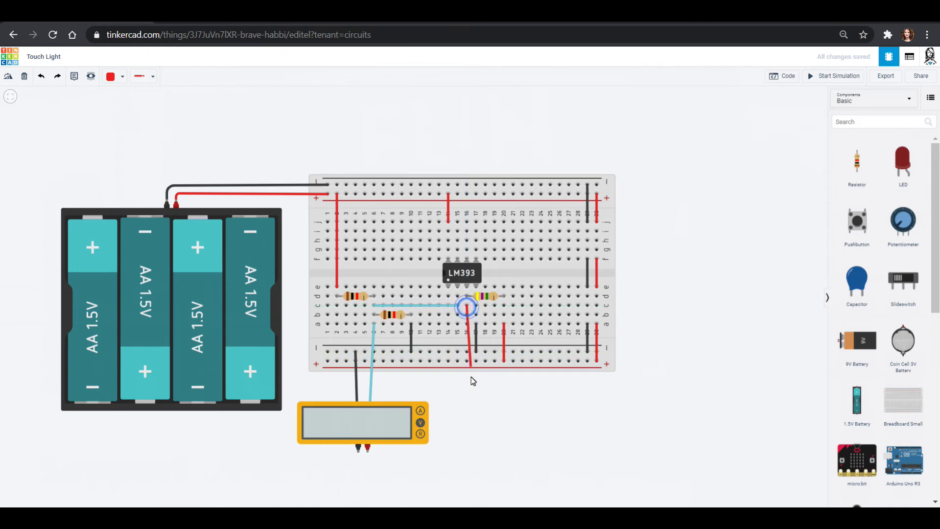
pyautogui.click(468, 422)
pyautogui.click(519, 430)
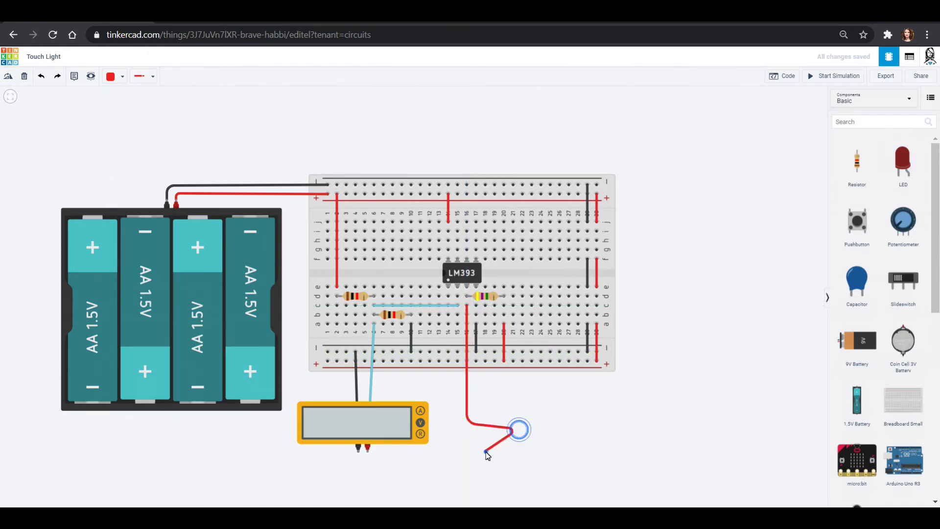
pyautogui.click(489, 449)
pyautogui.click(563, 451)
pyautogui.click(563, 402)
pyautogui.click(533, 397)
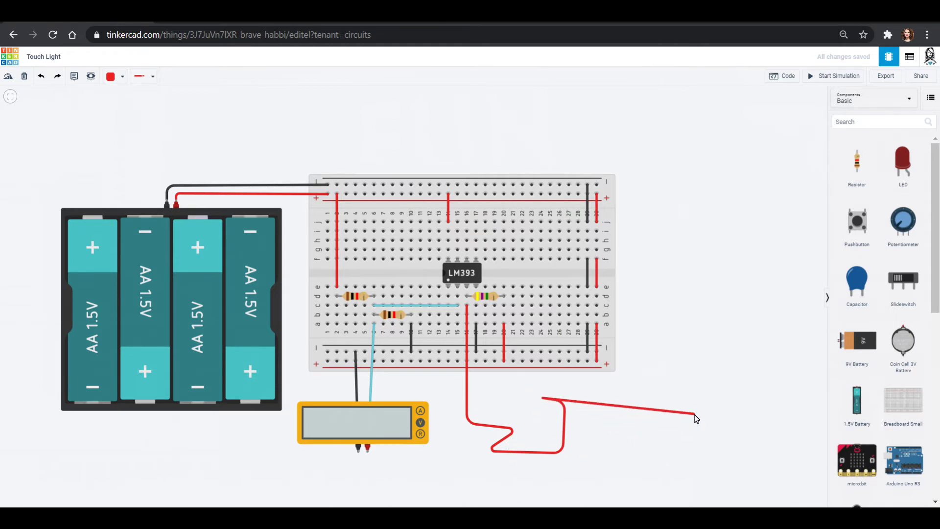
pyautogui.press('Escape')
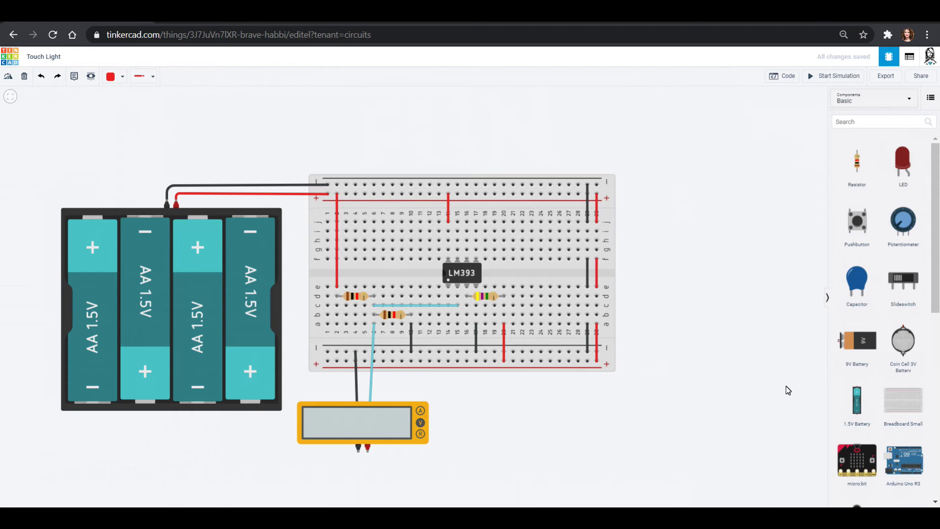
pyautogui.moveTo(897, 283); pyautogui.dragTo(557, 430)
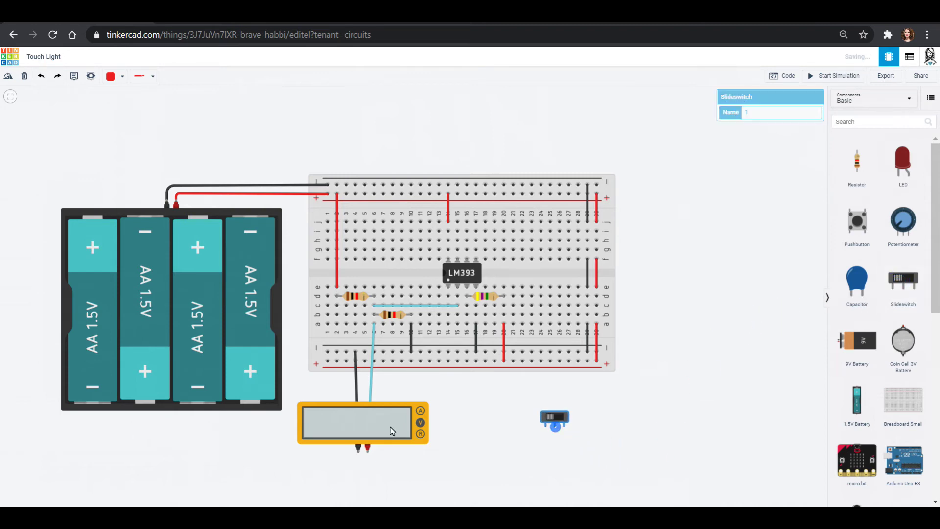
# Rotate the slide switch so its pins face up and shift it slightly left
pyautogui.click(8, 77)
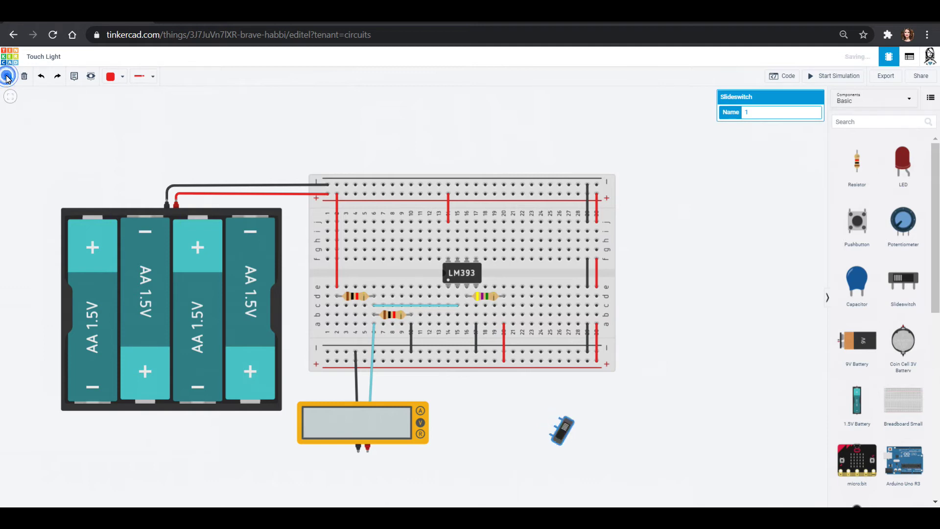
pyautogui.click(8, 77)
pyautogui.click(638, 465)
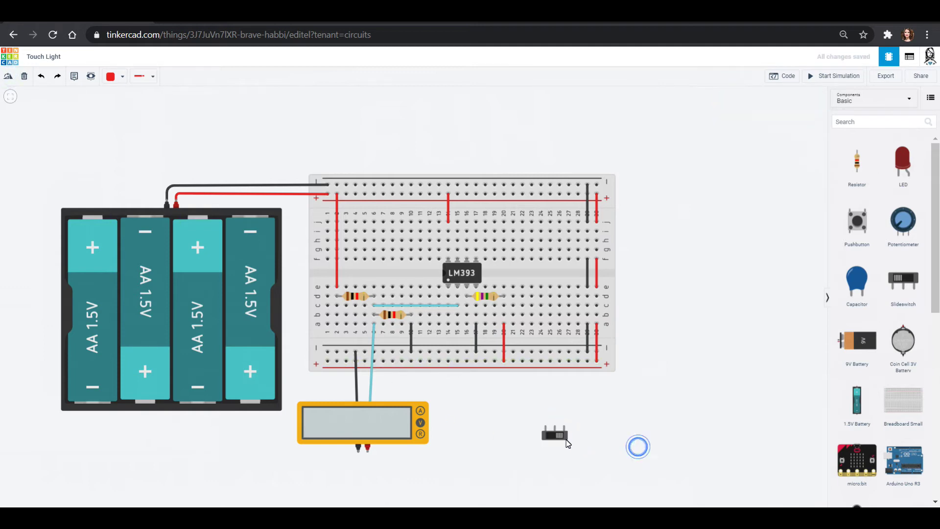
pyautogui.moveTo(563, 434); pyautogui.dragTo(487, 429)
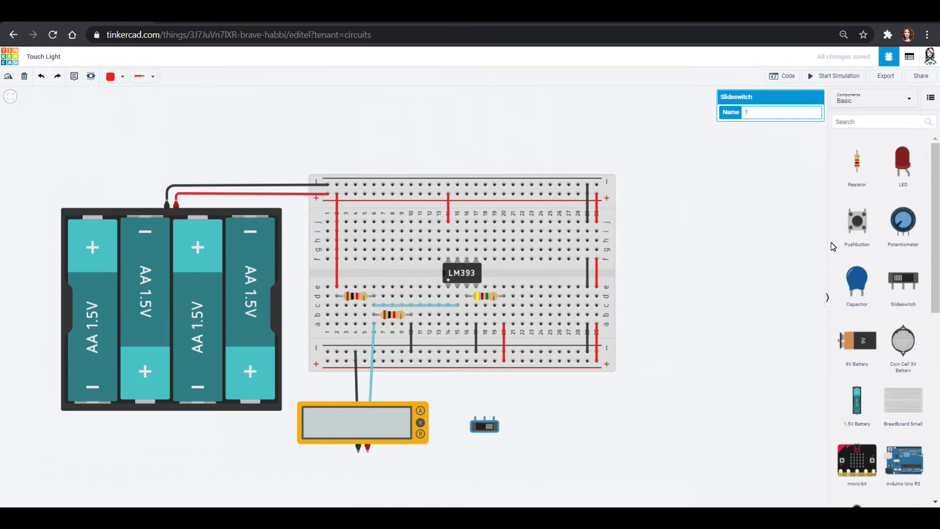
# Add a 10 kΩ resistor and stand it upright on top of the slide switch
pyautogui.moveTo(864, 171); pyautogui.dragTo(655, 381)
pyautogui.moveTo(672, 349); pyautogui.dragTo(608, 421)
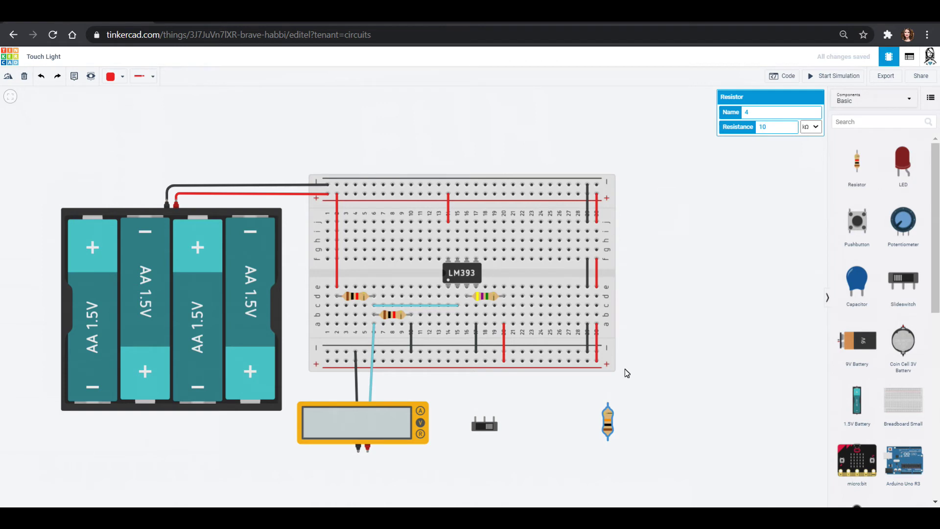
pyautogui.moveTo(486, 424); pyautogui.dragTo(484, 443)
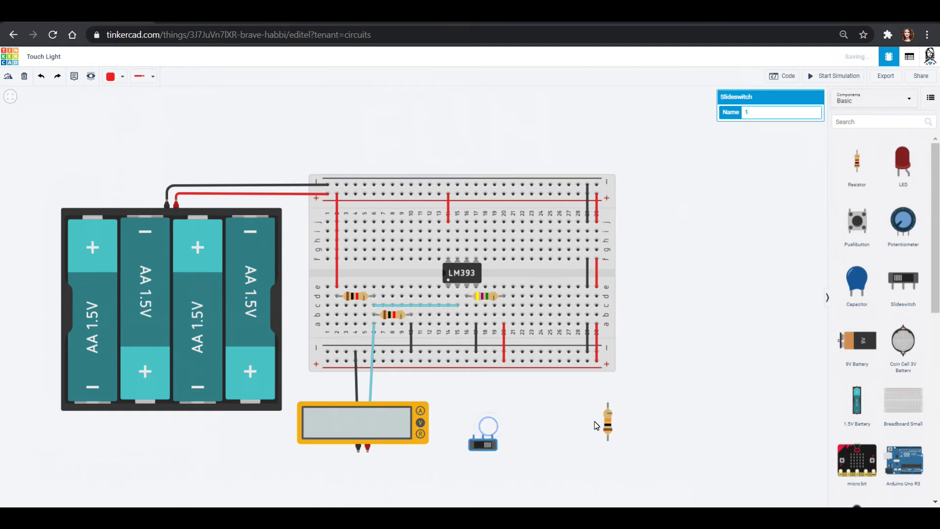
pyautogui.moveTo(611, 428); pyautogui.dragTo(488, 420)
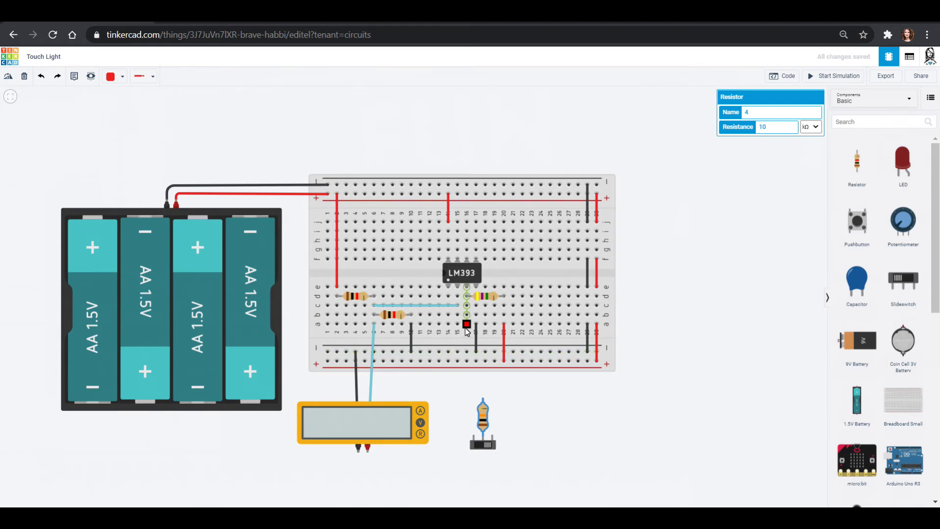
pyautogui.click(478, 447)
# Realign the resistor over the switch and join column 16 to its top lead with a purple wire
pyautogui.moveTo(478, 447); pyautogui.dragTo(474, 424)
pyautogui.click(483, 424)
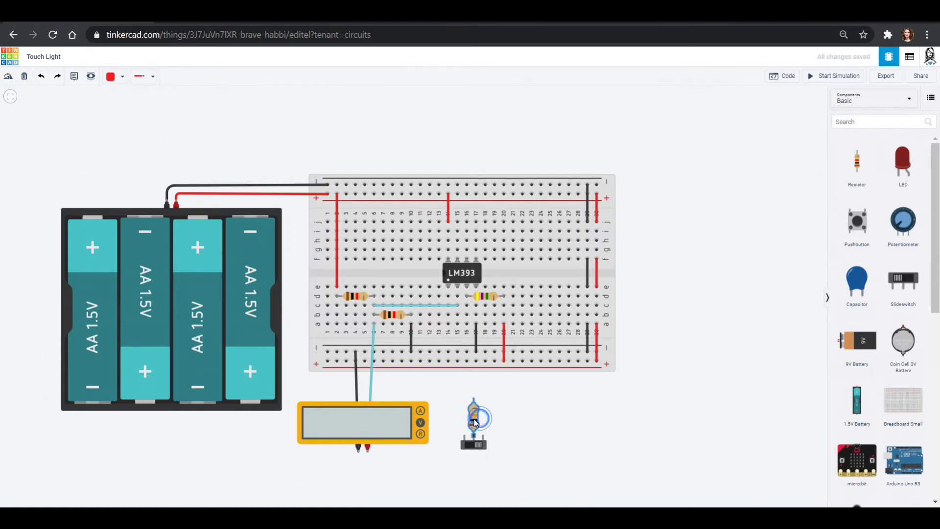
pyautogui.click(467, 324)
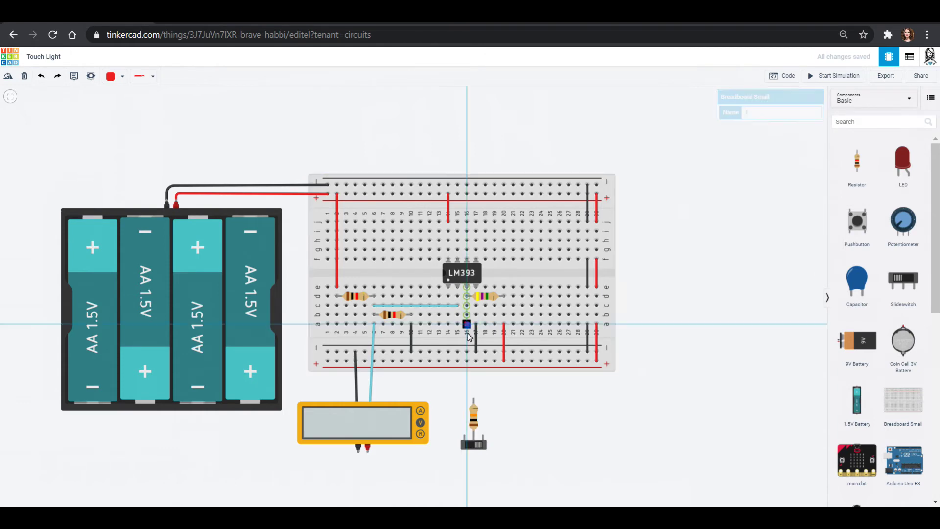
pyautogui.click(472, 397)
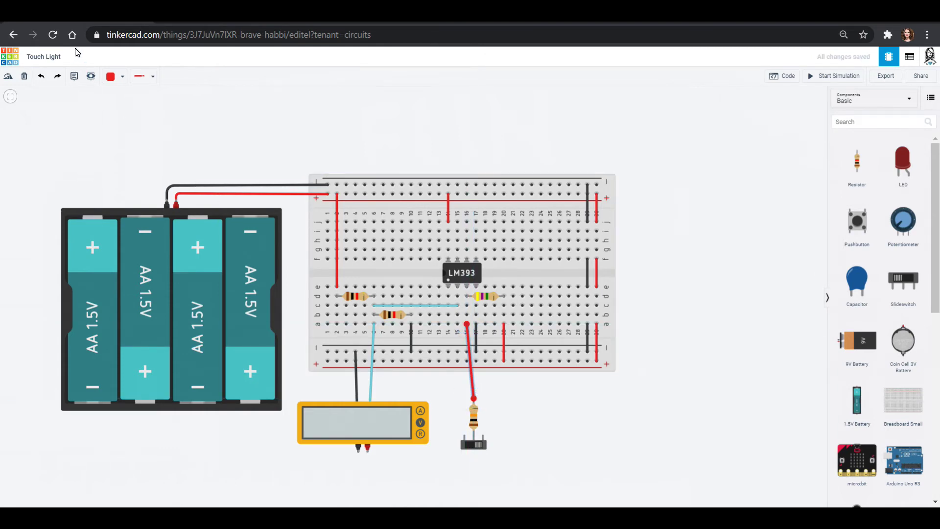
pyautogui.click(112, 74)
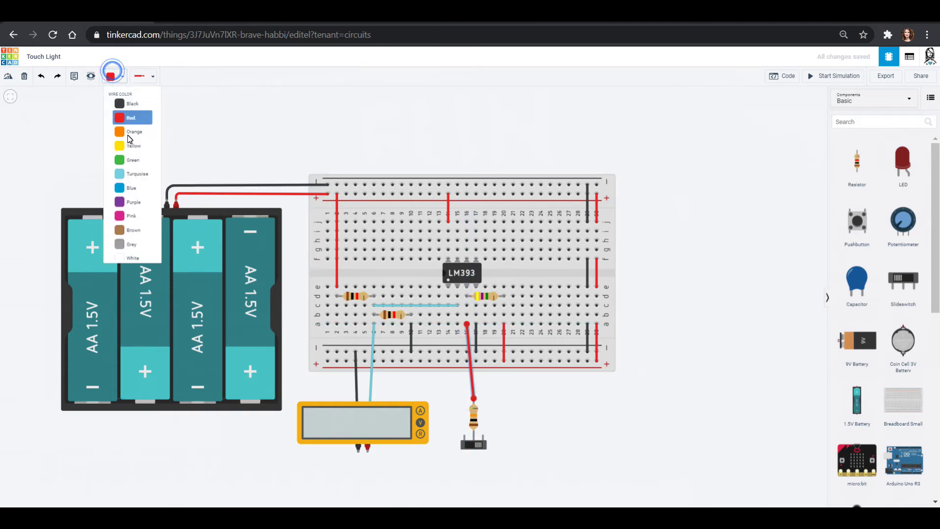
pyautogui.click(126, 201)
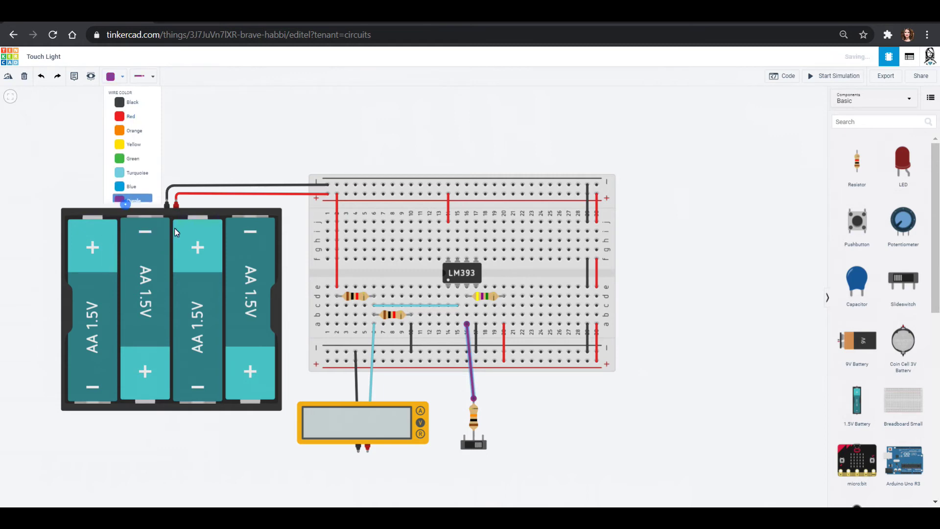
# Connect the switch's Terminal 1 to the lower rail with a black wire
pyautogui.click(483, 438)
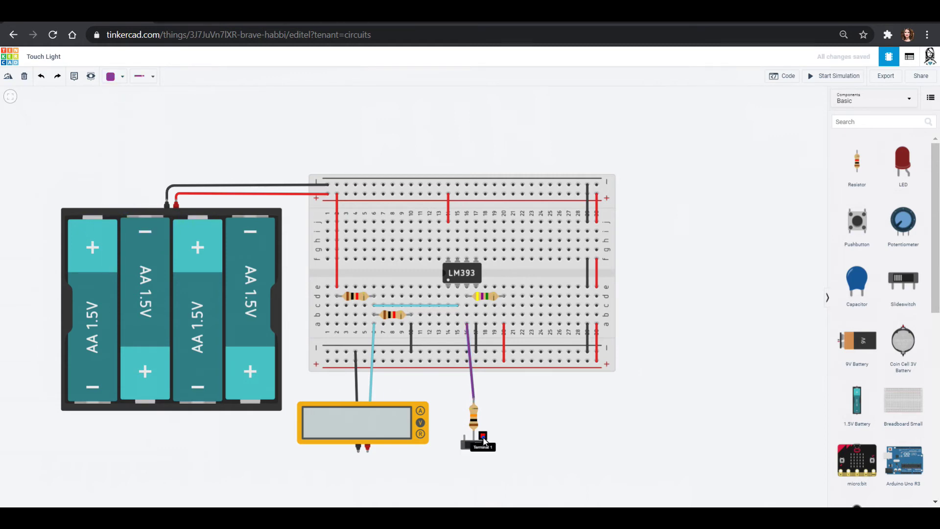
pyautogui.click(485, 353)
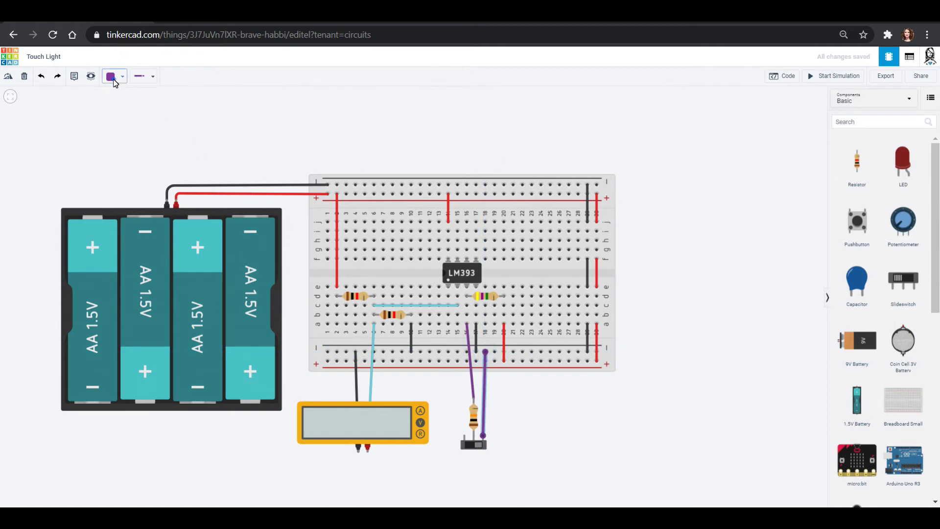
pyautogui.click(111, 76)
pyautogui.click(121, 103)
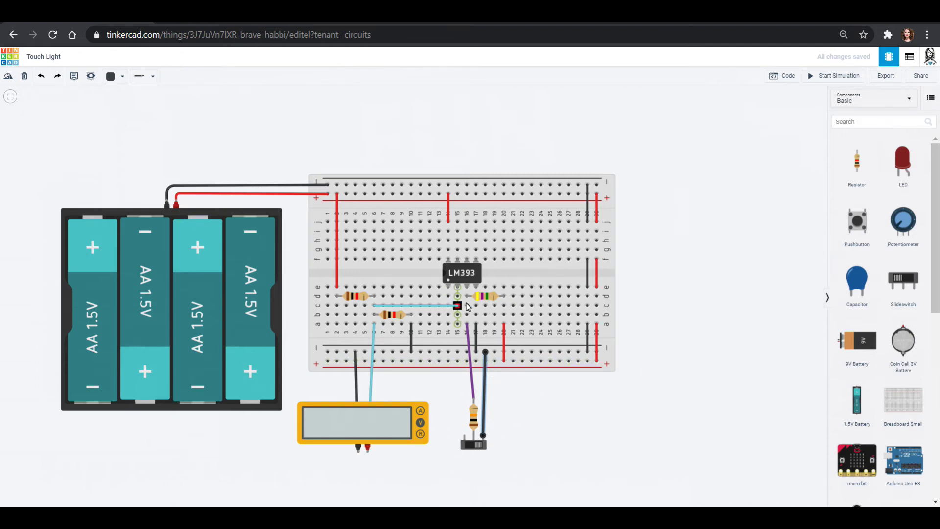
pyautogui.click(872, 123)
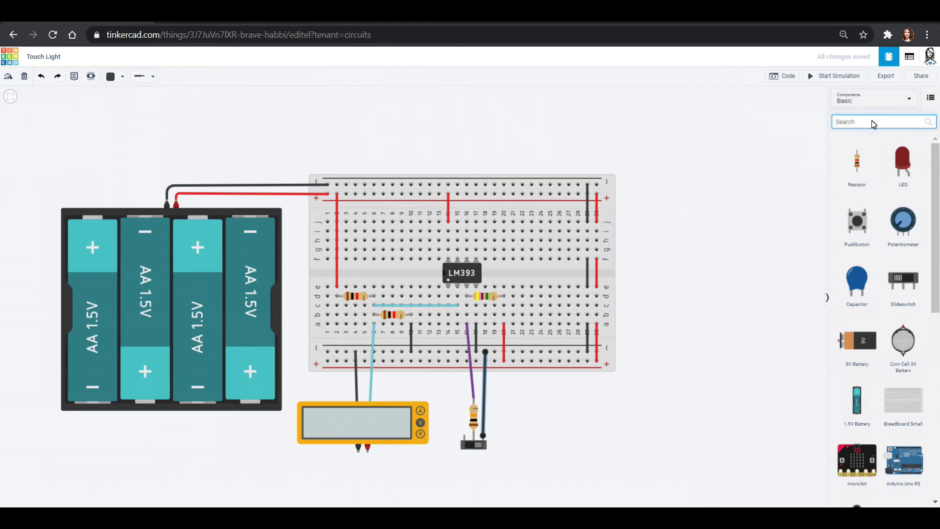
# Search 'volt', add a second multimeter, and wire its probes to the rail and hole b28 (yellow)
pyautogui.write('volt')
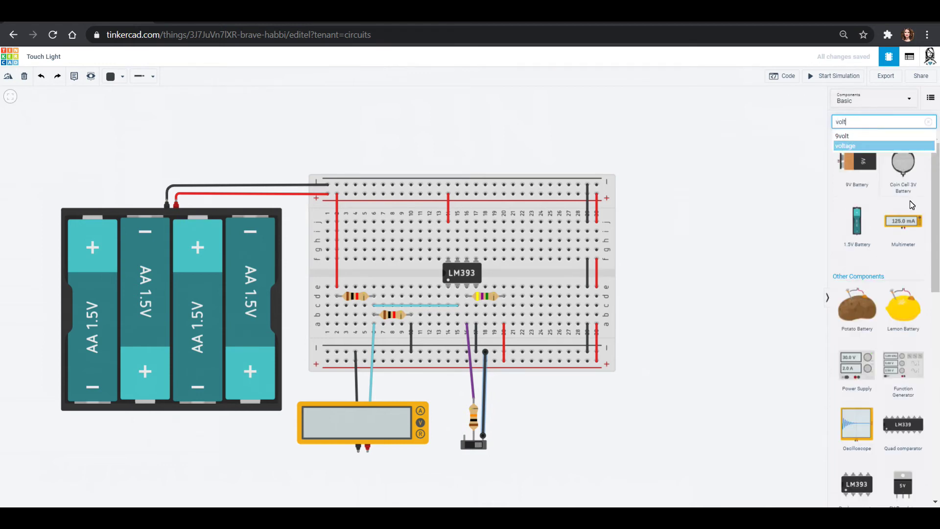
pyautogui.moveTo(904, 226); pyautogui.dragTo(571, 451)
pyautogui.click(562, 474)
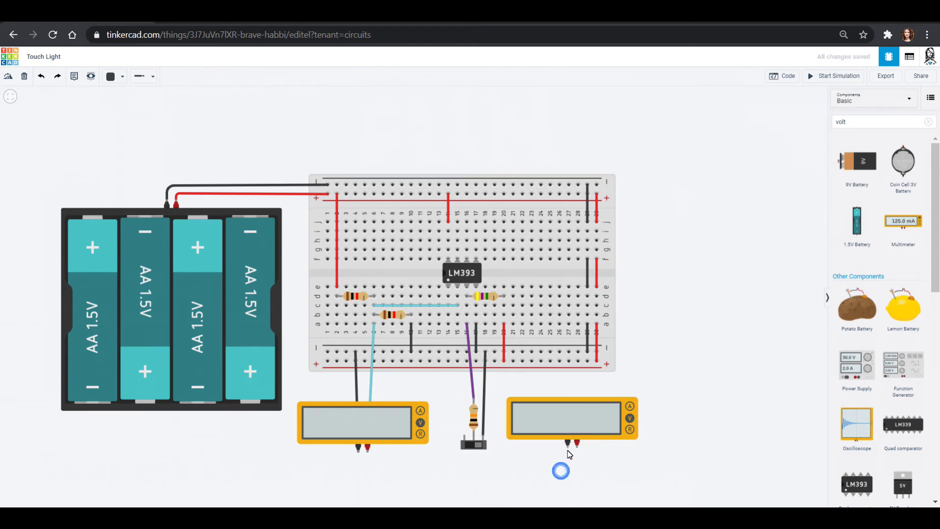
pyautogui.click(568, 445)
pyautogui.click(559, 352)
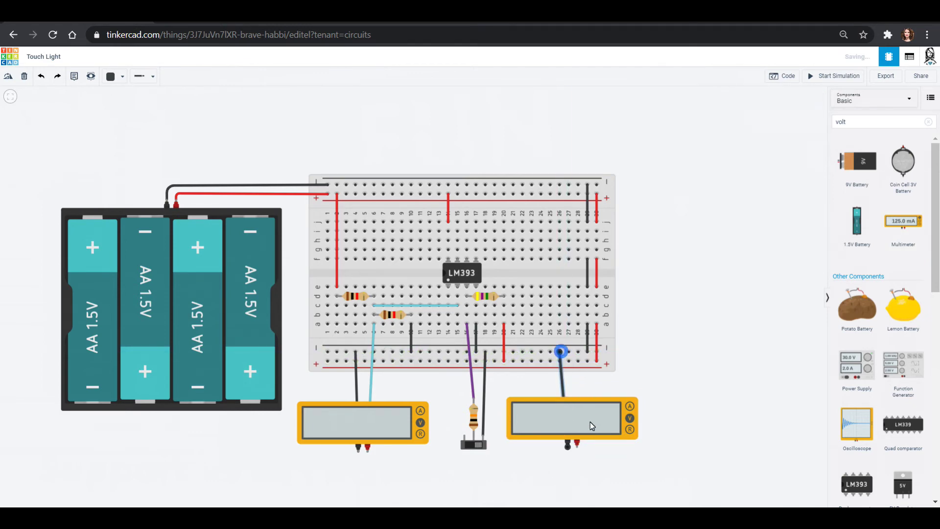
pyautogui.click(577, 446)
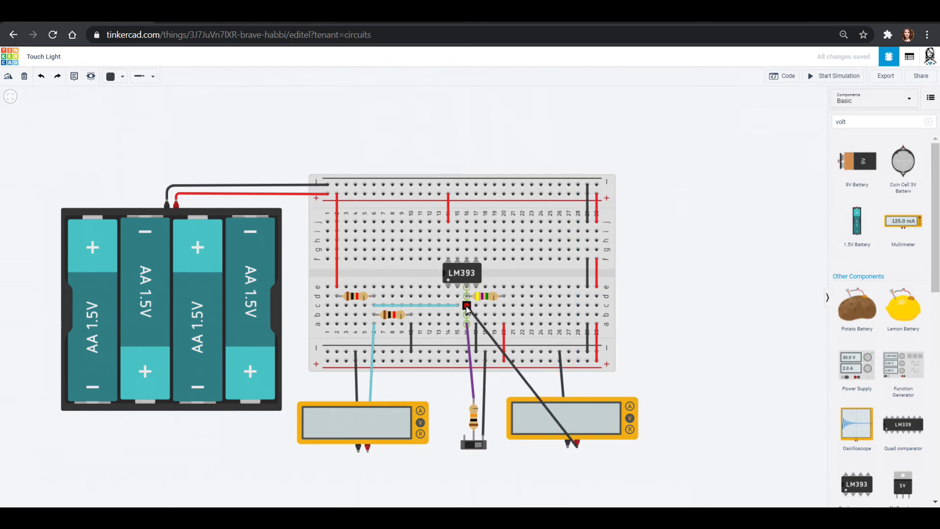
pyautogui.click(578, 315)
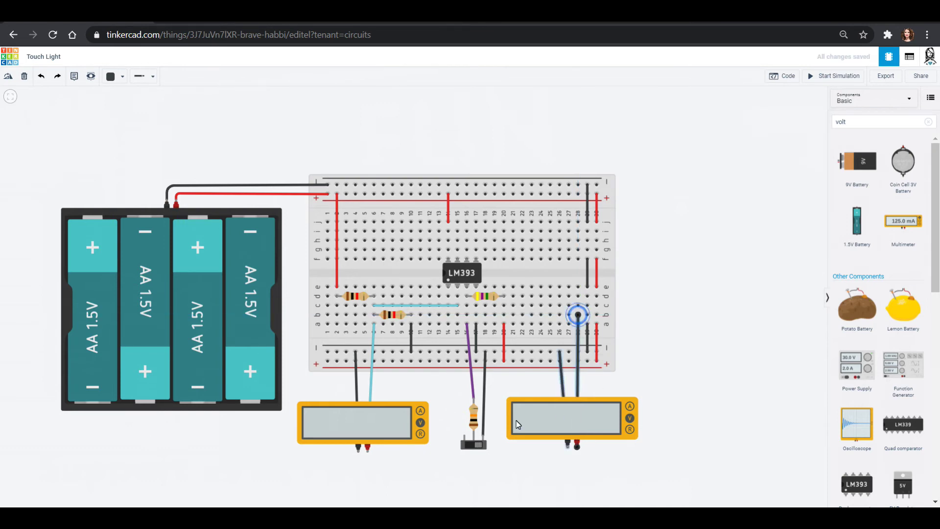
pyautogui.click(122, 79)
pyautogui.click(122, 143)
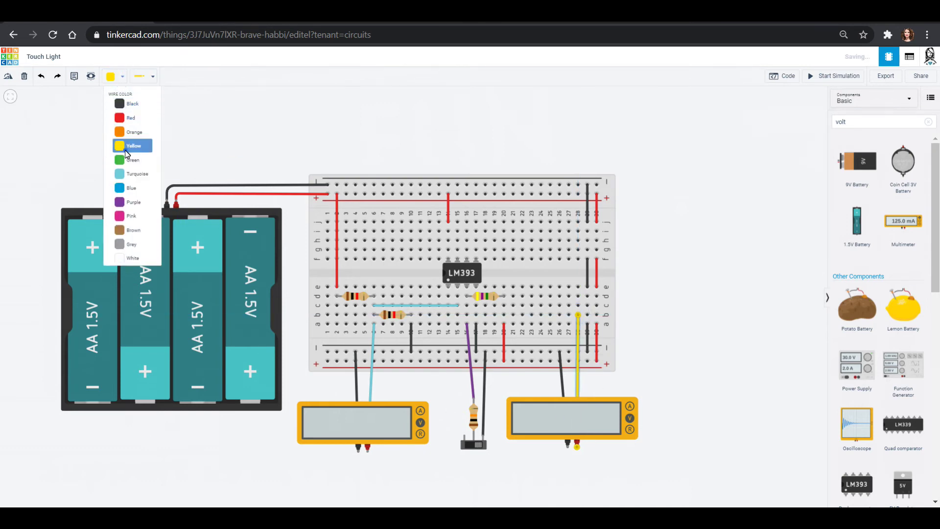
# Draw a yellow wire from hole c16 to hole c28
pyautogui.click(466, 314)
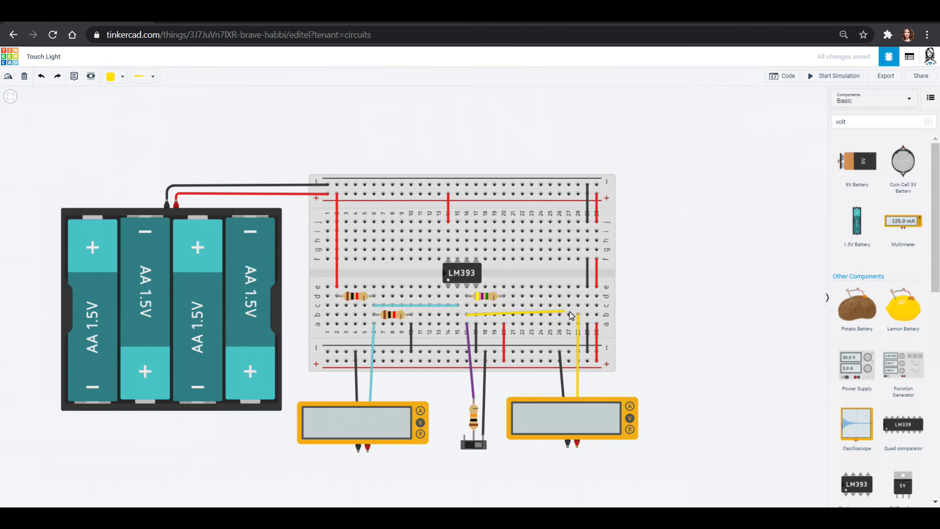
pyautogui.press('Escape')
pyautogui.click(466, 306)
pyautogui.click(579, 304)
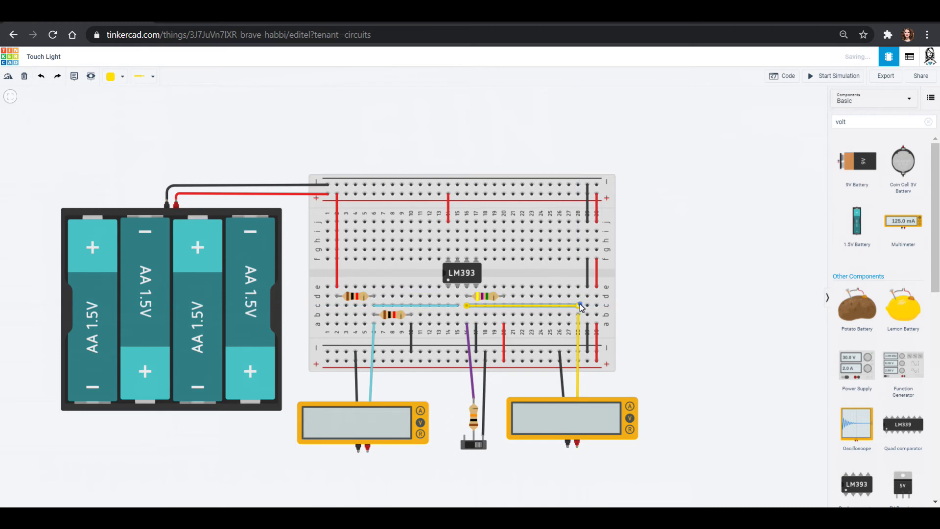
pyautogui.click(695, 322)
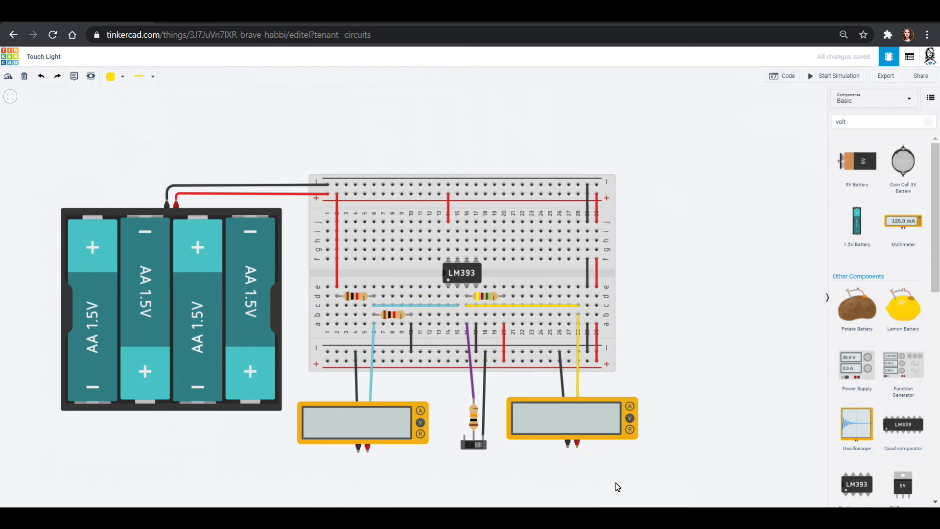
# Simulate and toggle the slide switch, watching the output go from 12.7 mV to 5.72 V, then stop
pyautogui.click(824, 79)
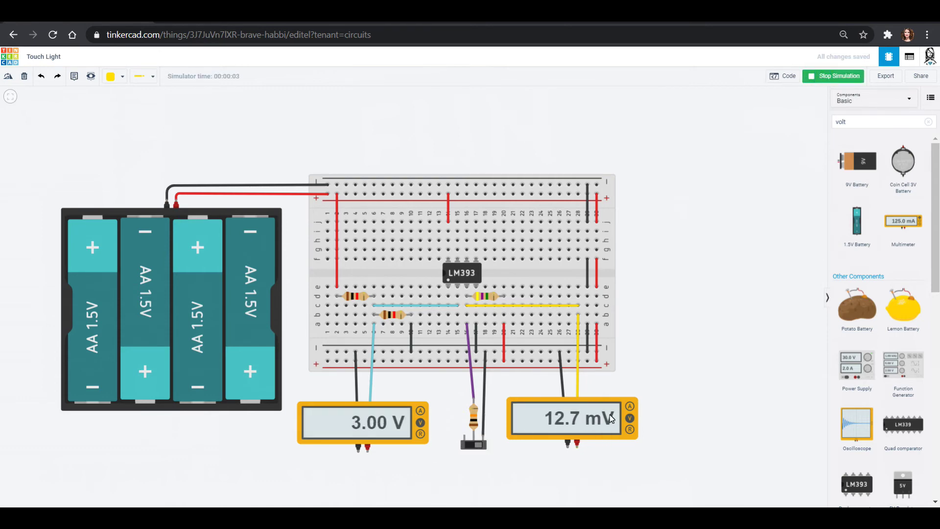
pyautogui.click(482, 446)
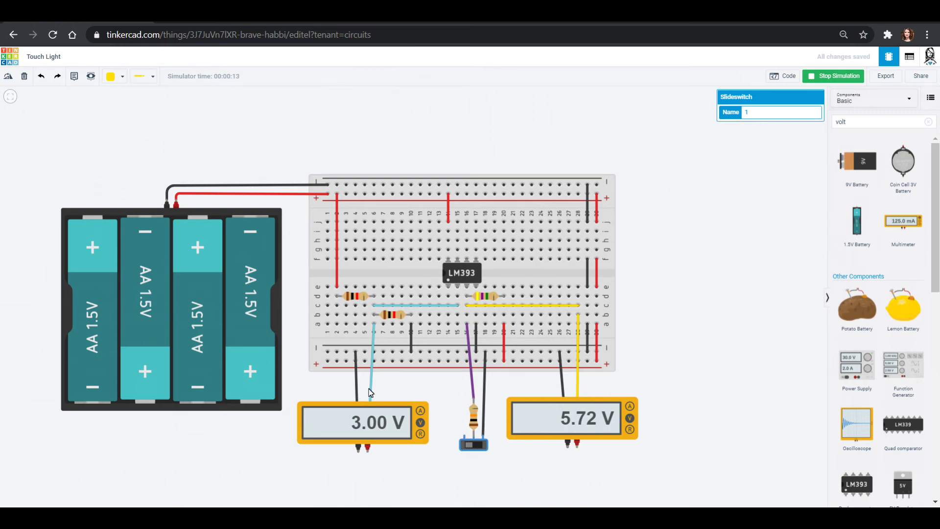
pyautogui.click(478, 447)
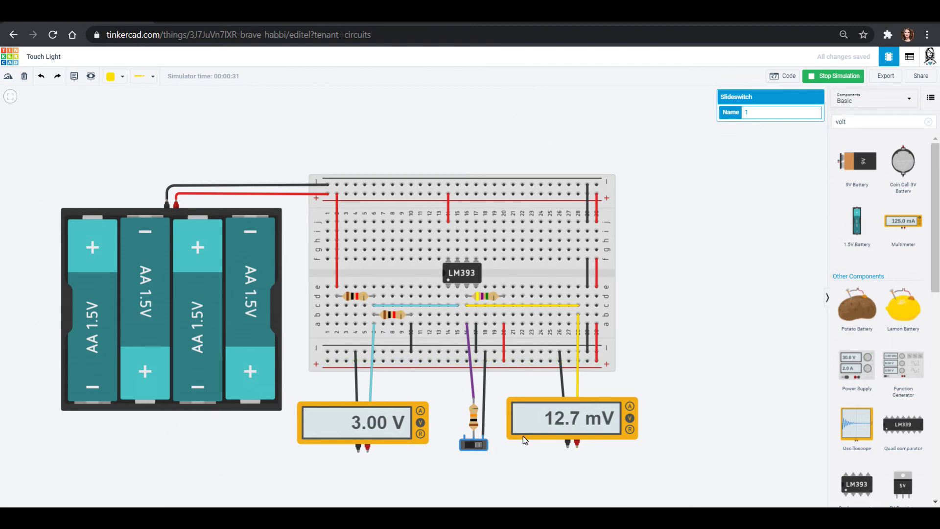
pyautogui.click(479, 446)
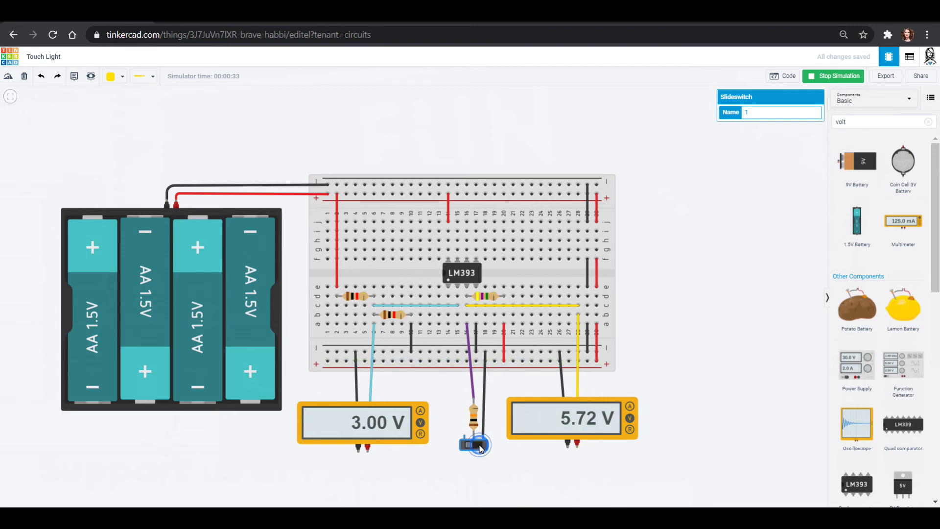
pyautogui.click(480, 446)
pyautogui.click(479, 446)
pyautogui.click(831, 77)
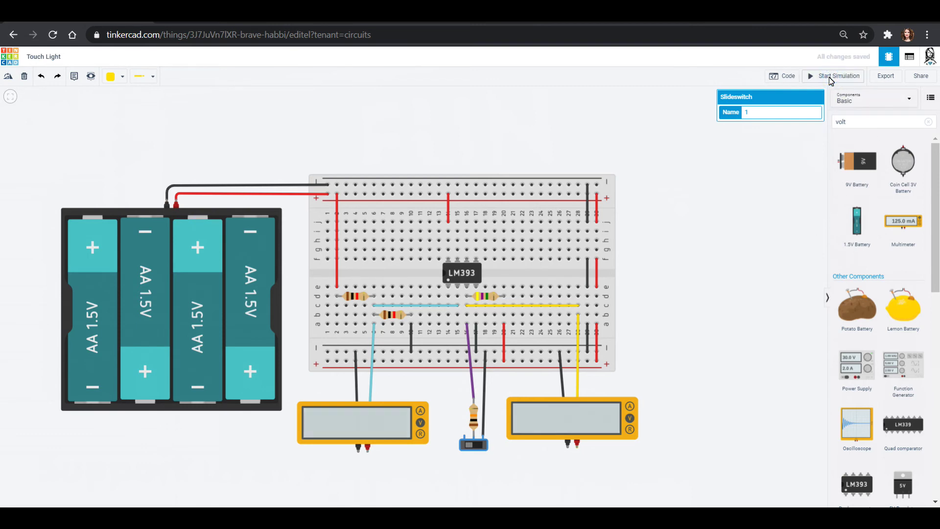
# Search 'led', add a green LED, and plug it into the breadboard's top half near column 24
pyautogui.click(864, 122)
pyautogui.press('BackSpace')
pyautogui.press('BackSpace')
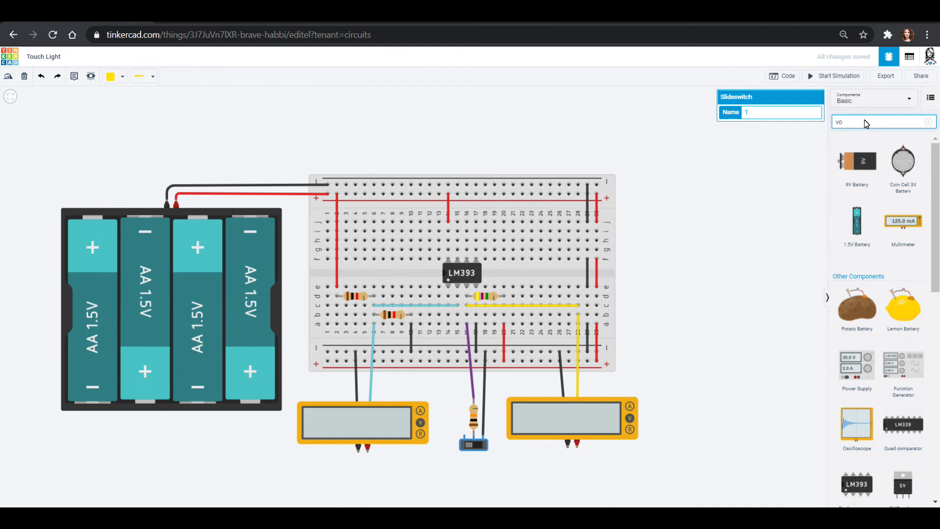
pyautogui.press('BackSpace')
pyautogui.press('BackSpace')
pyautogui.write('led')
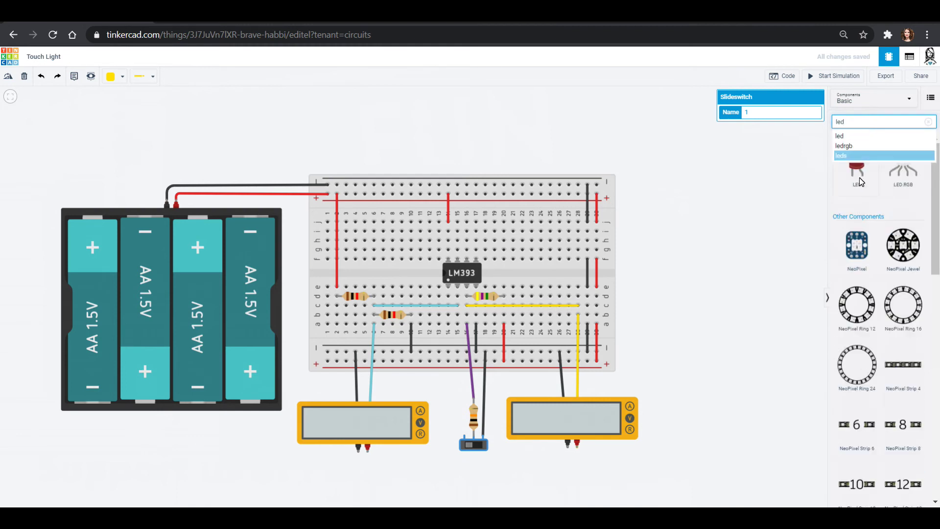
pyautogui.moveTo(861, 182); pyautogui.dragTo(679, 227)
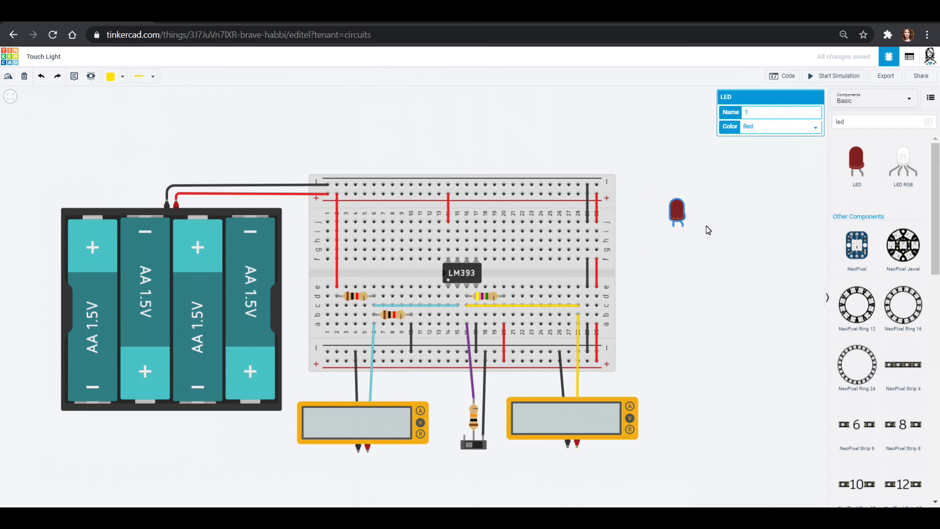
pyautogui.click(762, 128)
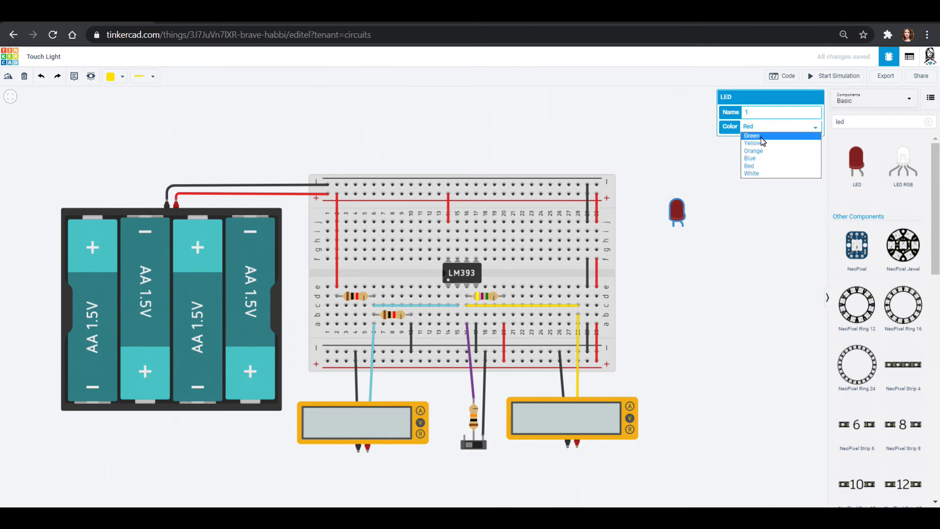
pyautogui.click(761, 137)
pyautogui.click(766, 252)
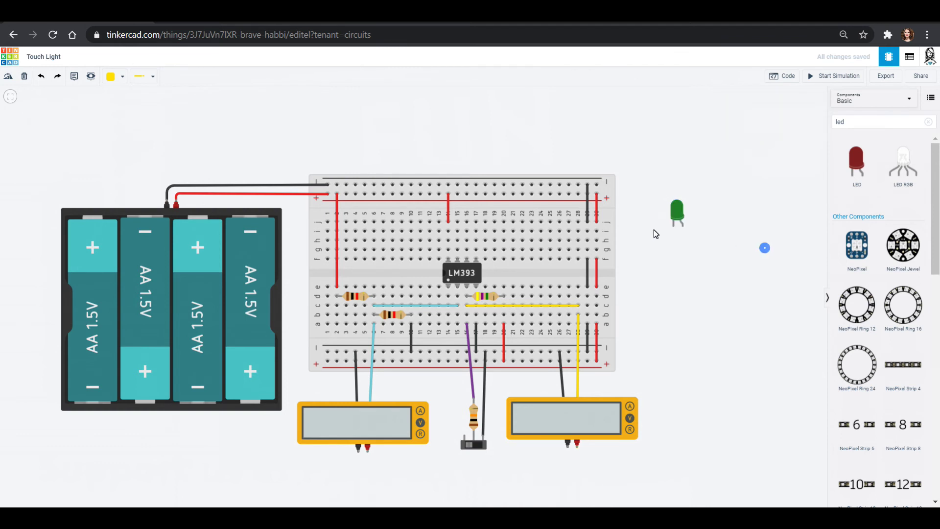
pyautogui.moveTo(678, 215); pyautogui.dragTo(547, 214)
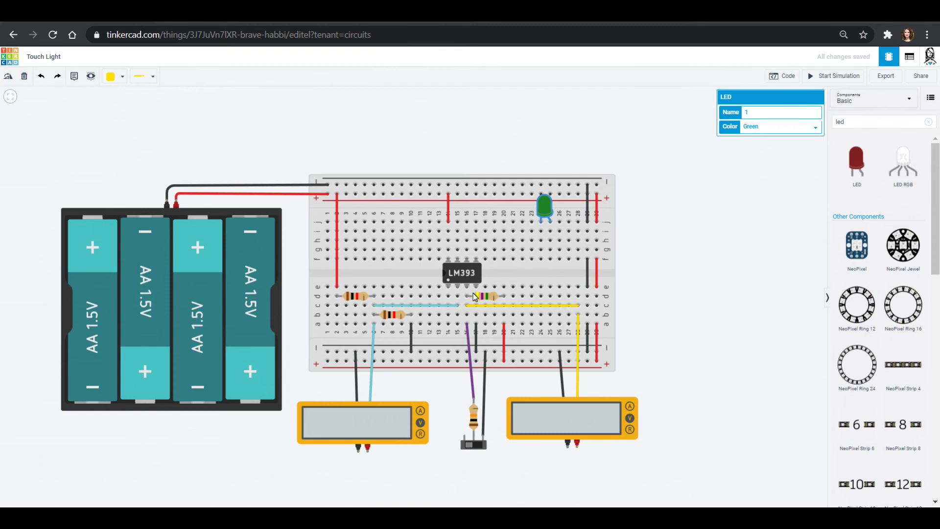
# Run a short green wire from the LM393 pin to column 12
pyautogui.click(448, 296)
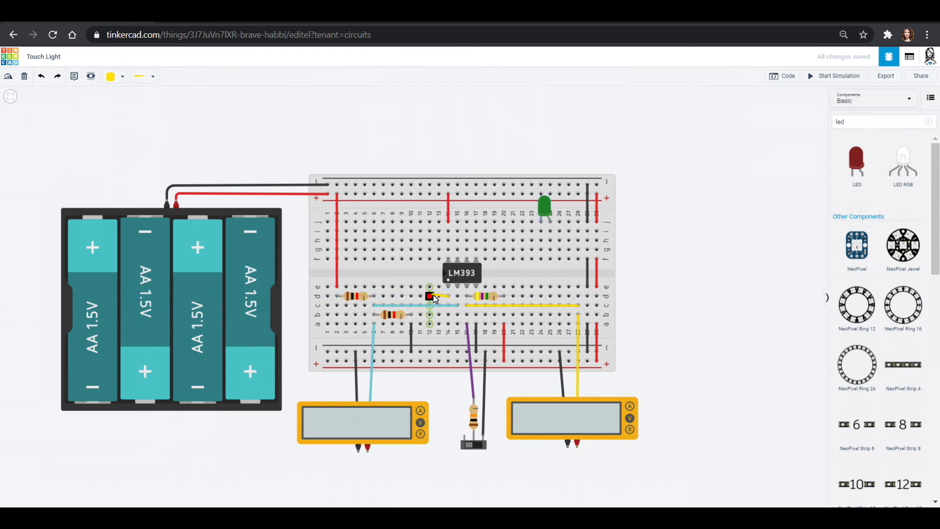
pyautogui.click(430, 295)
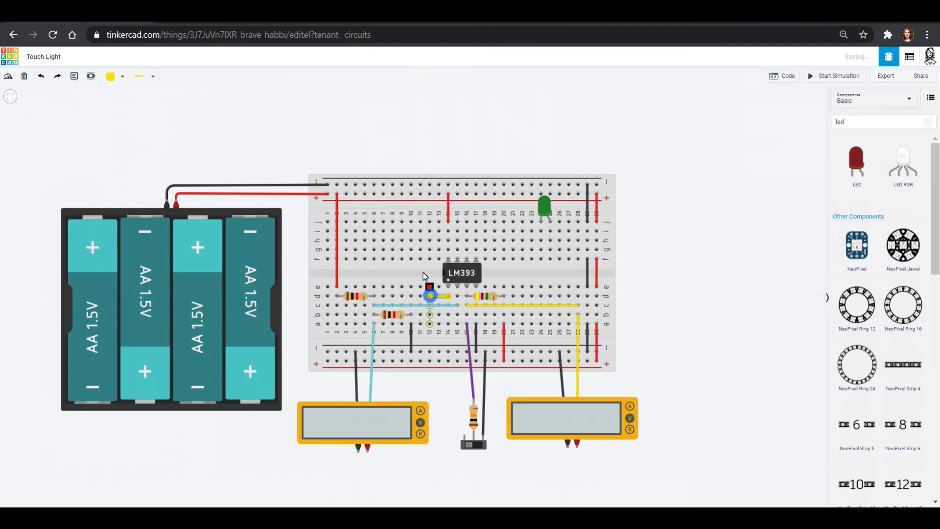
pyautogui.click(120, 77)
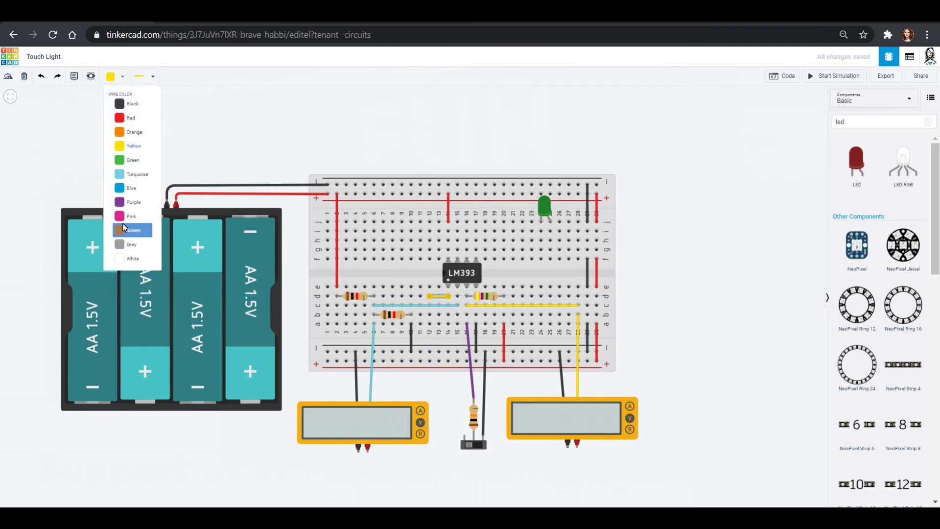
pyautogui.click(131, 160)
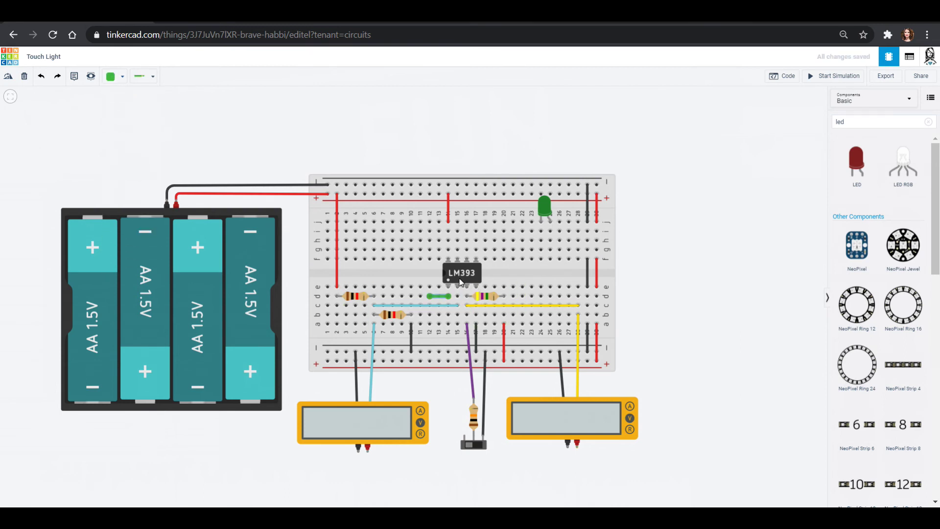
# Extend green wires up column 12 to row i and across to the LED's column
pyautogui.click(429, 287)
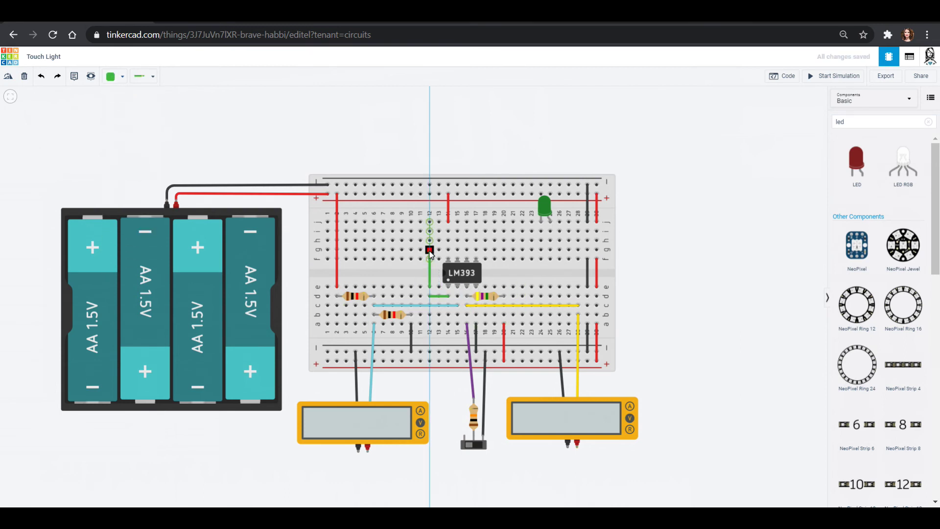
pyautogui.click(430, 240)
pyautogui.moveTo(431, 241); pyautogui.dragTo(432, 234)
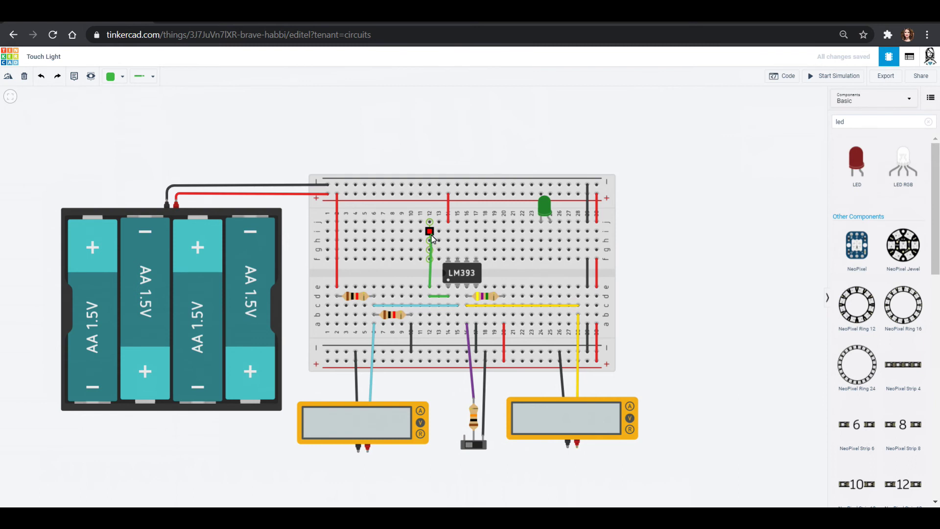
pyautogui.click(430, 234)
pyautogui.click(430, 231)
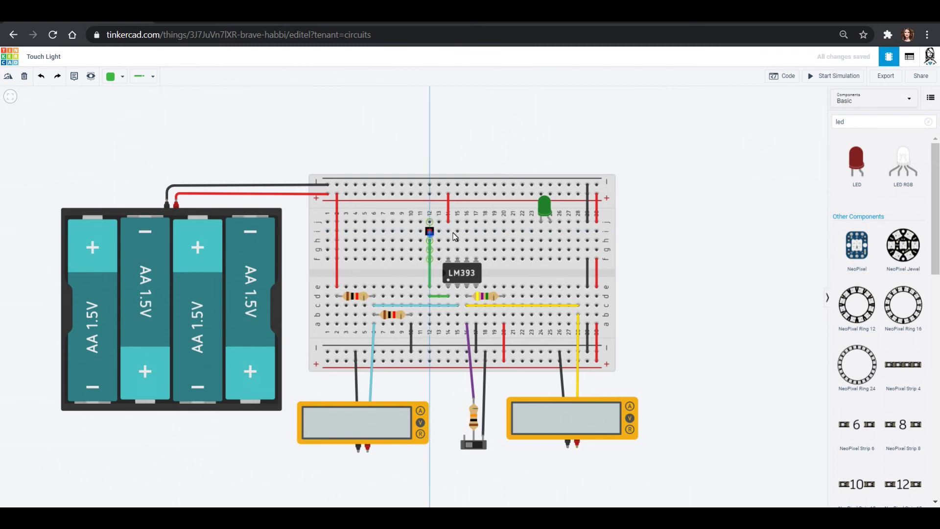
pyautogui.click(541, 232)
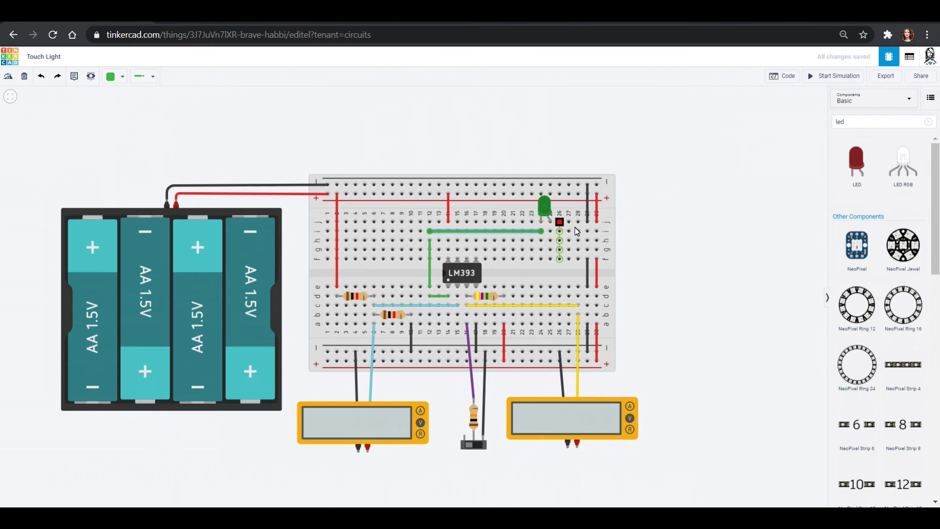
pyautogui.click(892, 126)
# Search 'res', add a resistor, rotate it, and place it beside the LED in row h
pyautogui.press('BackSpace')
pyautogui.press('BackSpace')
pyautogui.press('BackSpace')
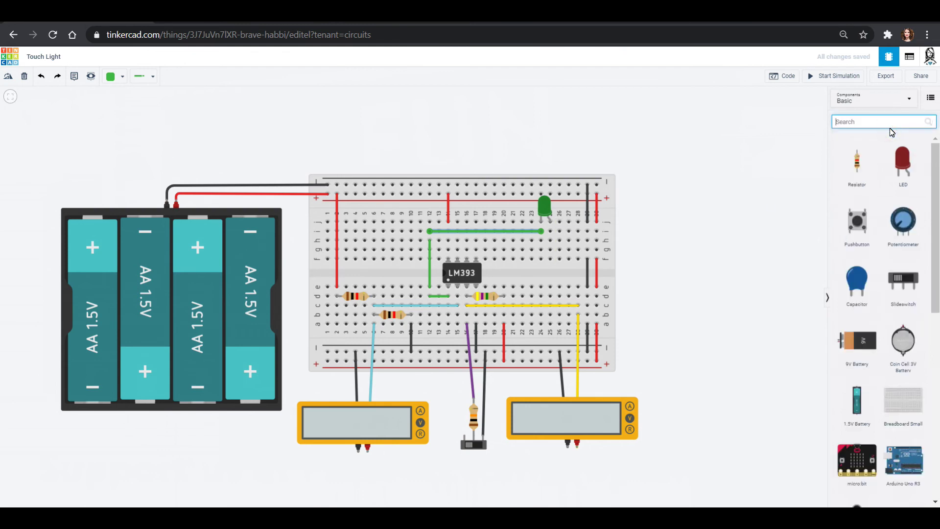
pyautogui.write('res')
pyautogui.click(750, 193)
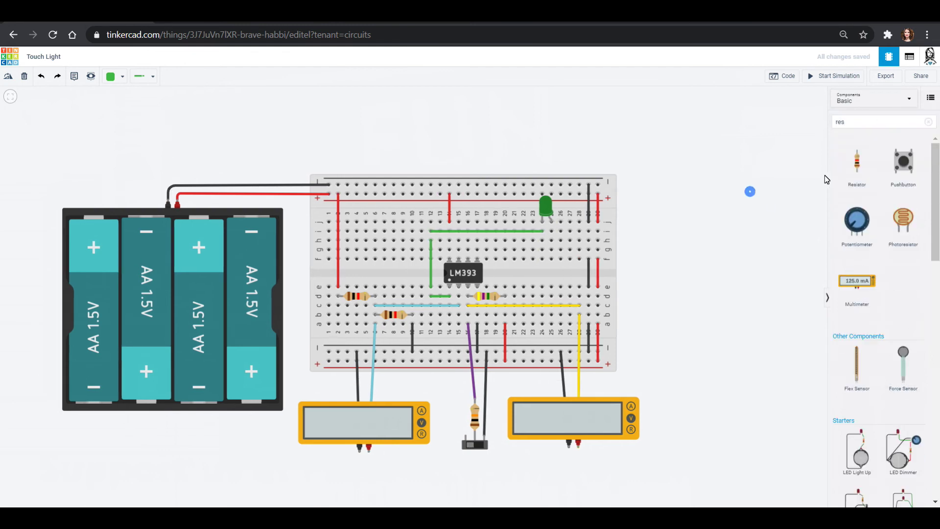
pyautogui.moveTo(846, 165); pyautogui.dragTo(724, 208)
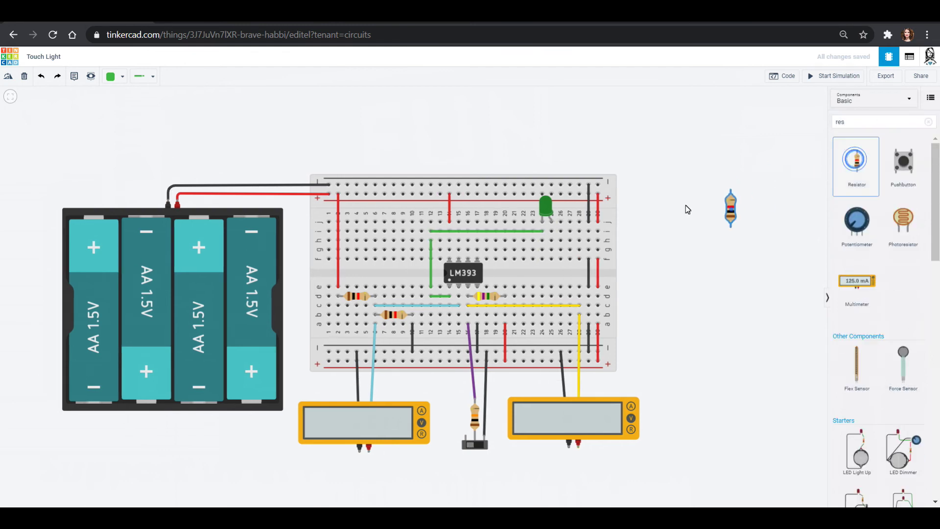
pyautogui.click(7, 79)
pyautogui.moveTo(732, 205); pyautogui.dragTo(573, 237)
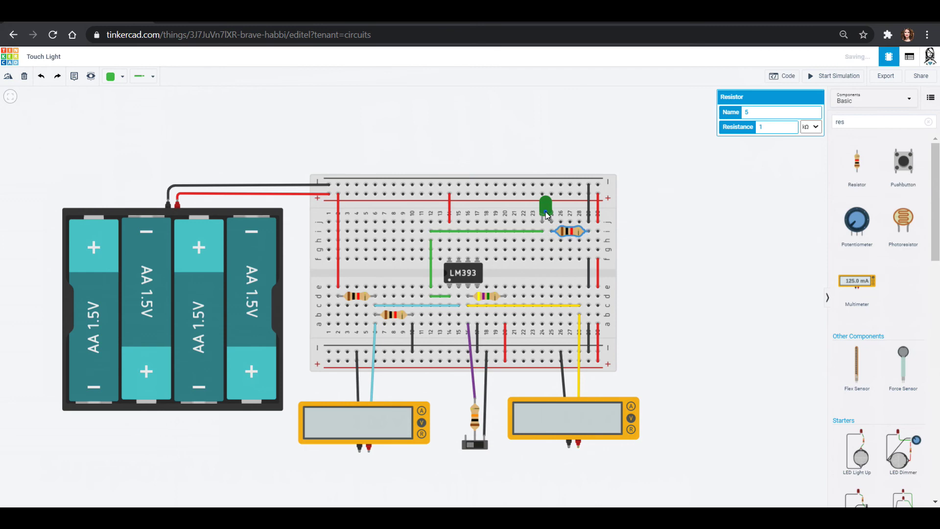
# Shift the LED one column left and move the green wire's end to column 23
pyautogui.moveTo(546, 211); pyautogui.dragTo(537, 207)
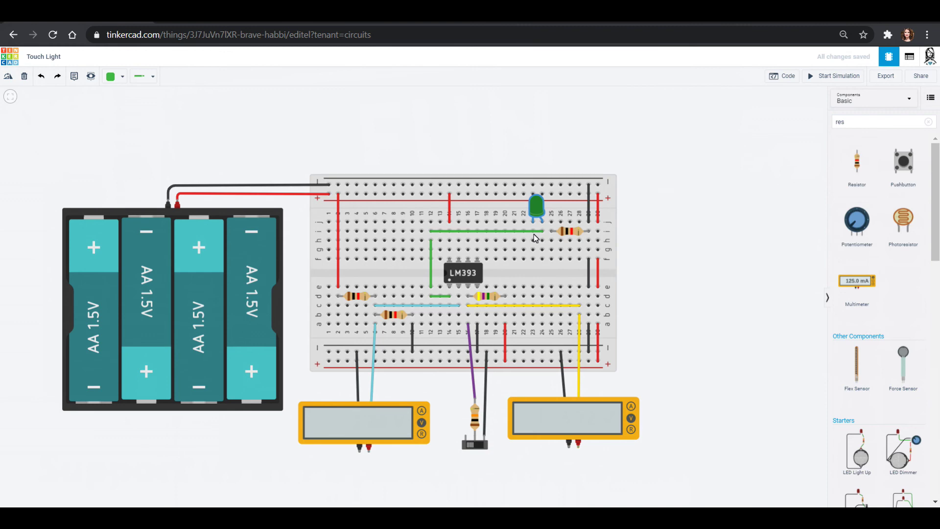
pyautogui.click(534, 232)
pyautogui.click(535, 215)
pyautogui.click(531, 234)
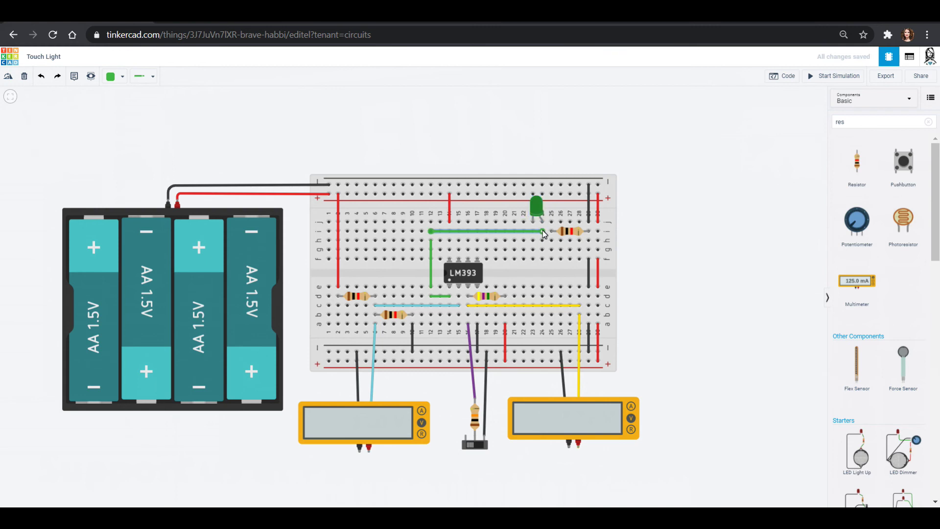
pyautogui.moveTo(542, 233); pyautogui.dragTo(566, 237)
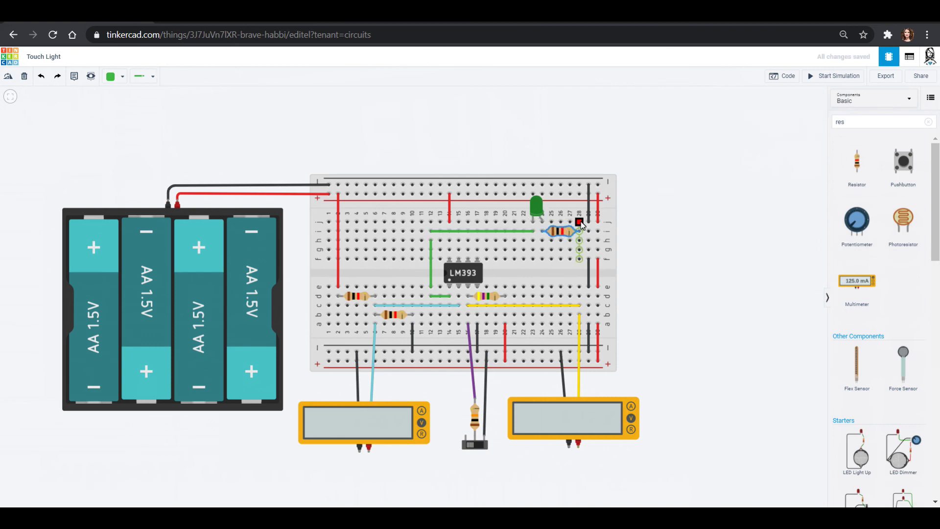
# Connect the resistor's far end to the + rail with a red wire
pyautogui.click(580, 222)
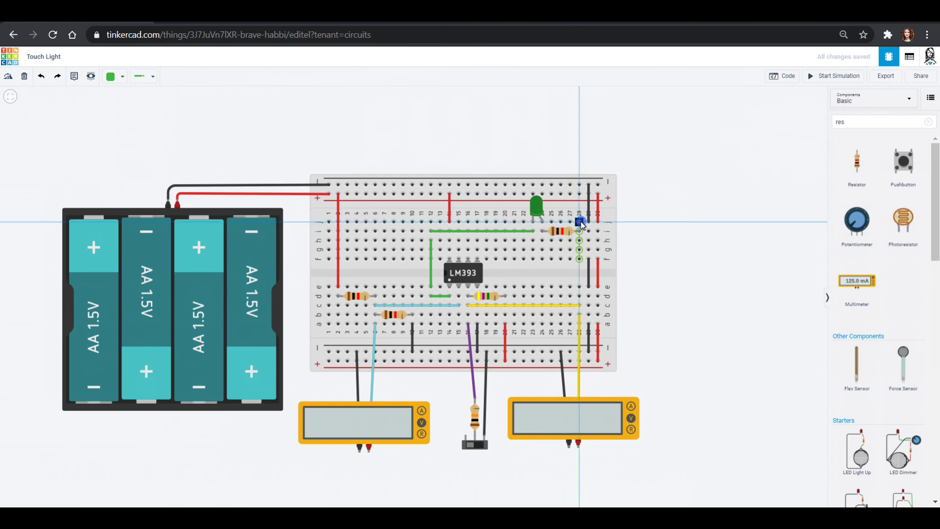
pyautogui.click(579, 196)
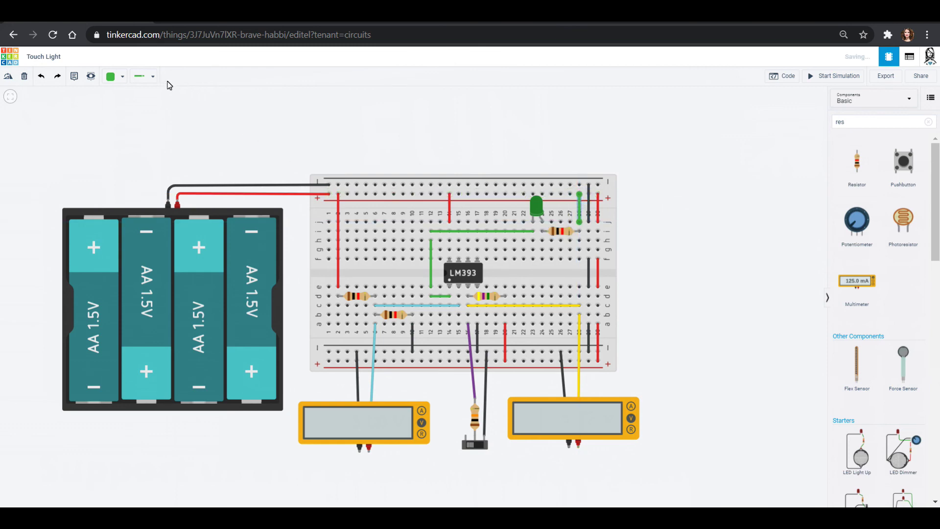
pyautogui.click(122, 77)
pyautogui.click(123, 119)
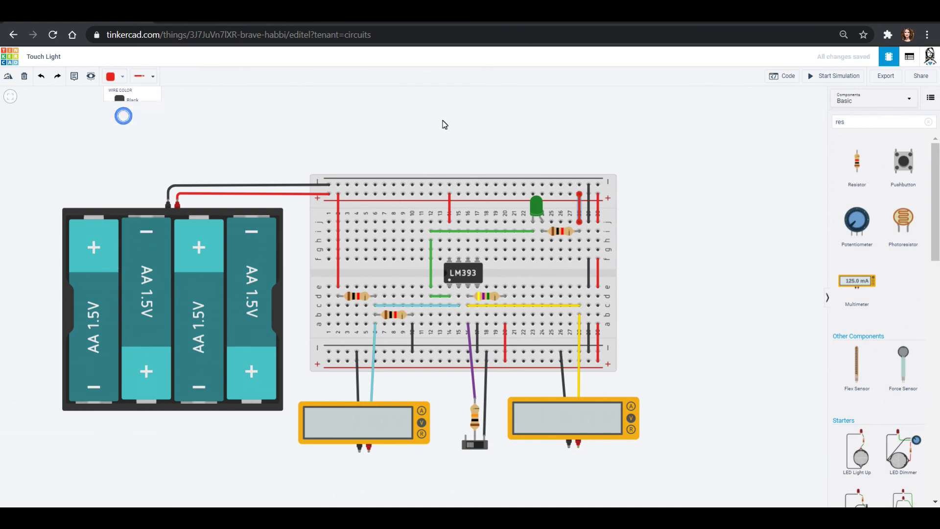
# Simulate and toggle the slide switch repeatedly; meters show 2.99 V and 12.7 mV, LED lit
pyautogui.click(828, 77)
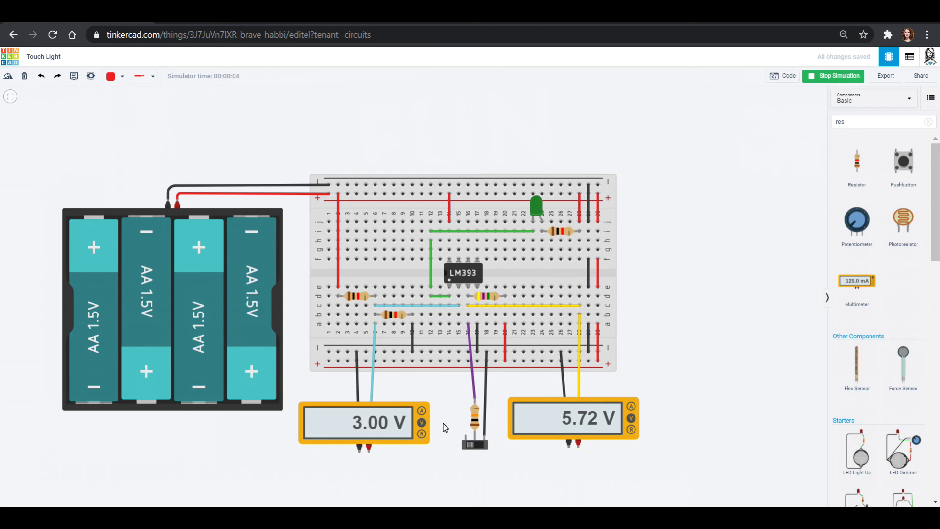
pyautogui.click(476, 446)
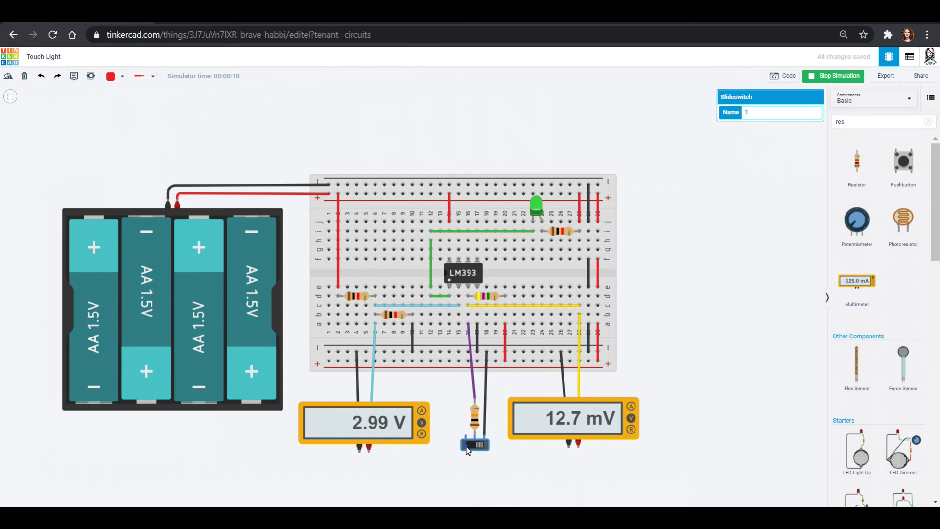
pyautogui.click(469, 448)
pyautogui.click(478, 448)
pyautogui.click(479, 446)
pyautogui.click(479, 447)
pyautogui.click(478, 446)
# Search 'lm339', place the LM339 Quad comparator on the breadboard, then delete it
pyautogui.click(864, 129)
pyautogui.press('BackSpace')
pyautogui.press('BackSpace')
pyautogui.press('BackSpace')
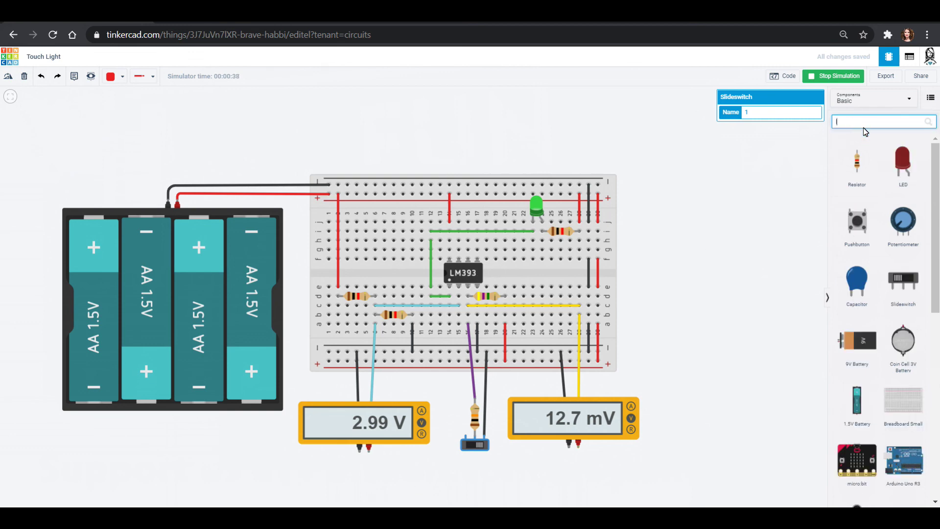
pyautogui.write('lm')
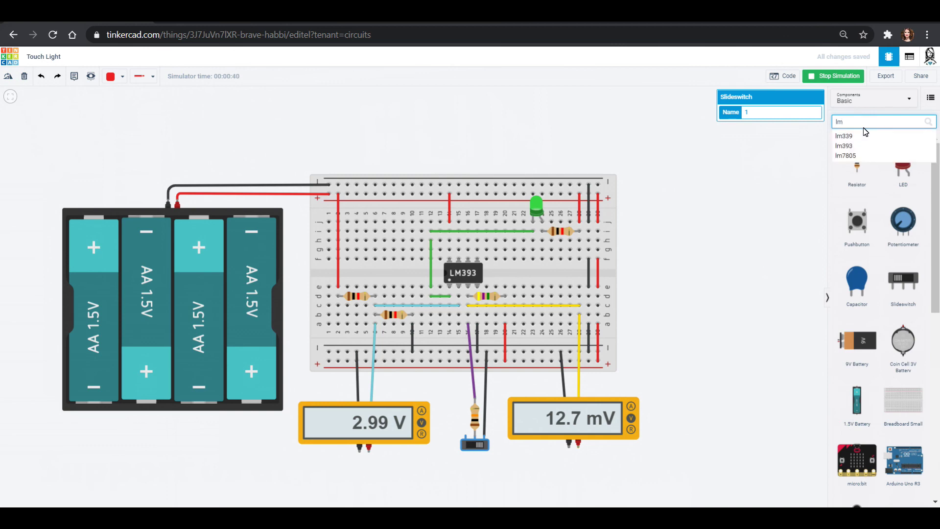
pyautogui.write('339')
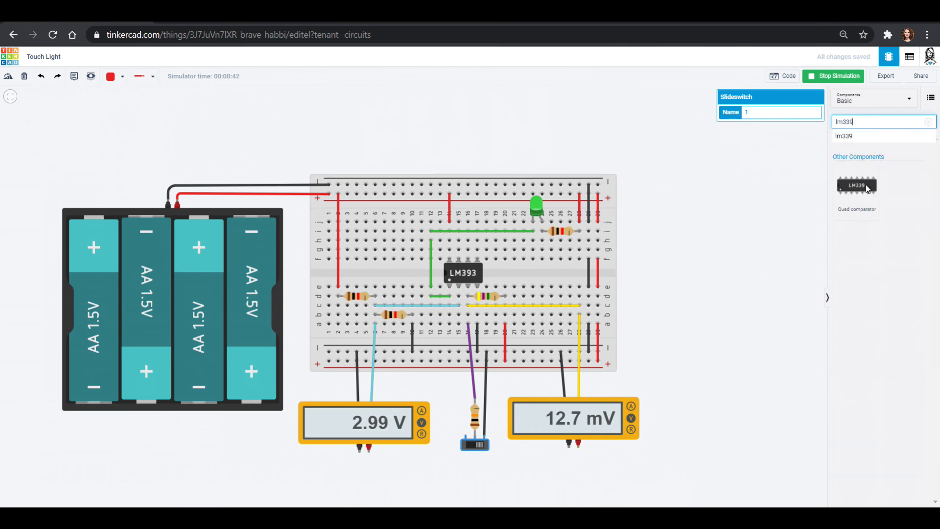
pyautogui.moveTo(868, 189); pyautogui.dragTo(535, 280)
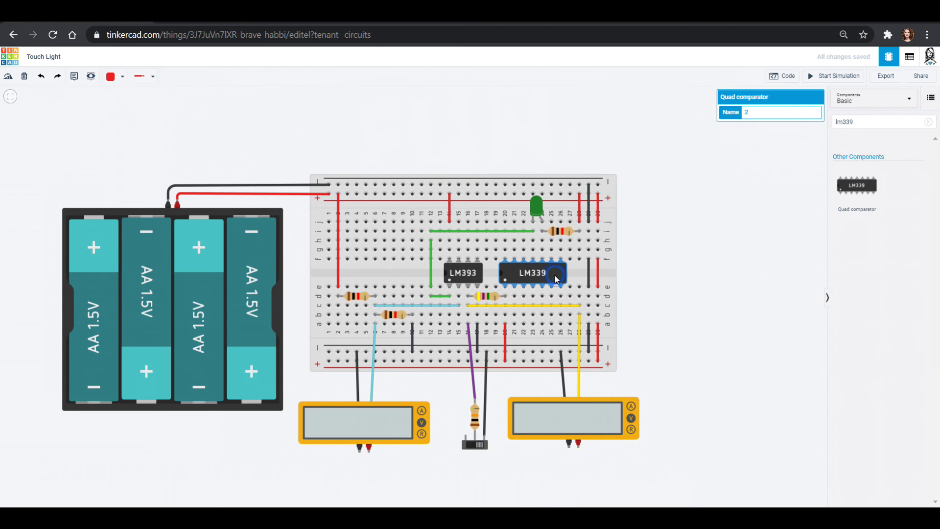
pyautogui.press('Delete')
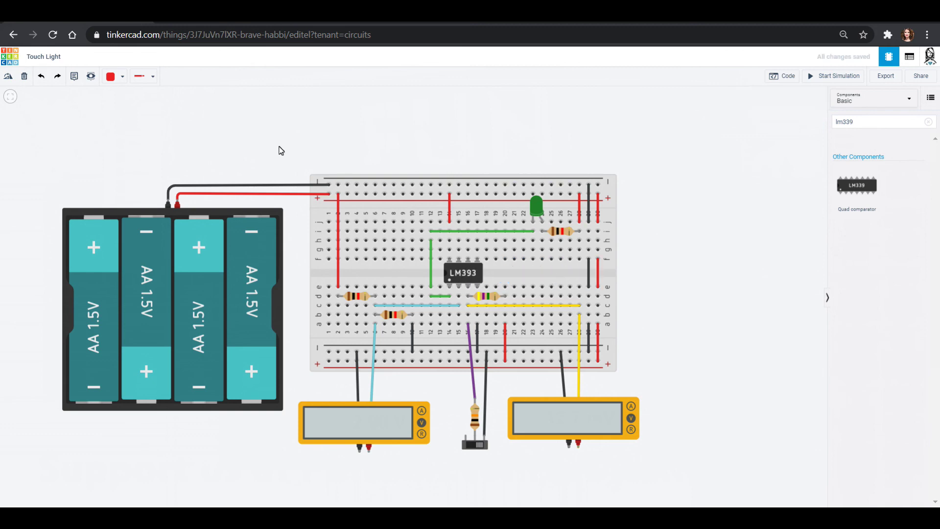
pyautogui.moveTo(289, 143); pyautogui.dragTo(300, 137)
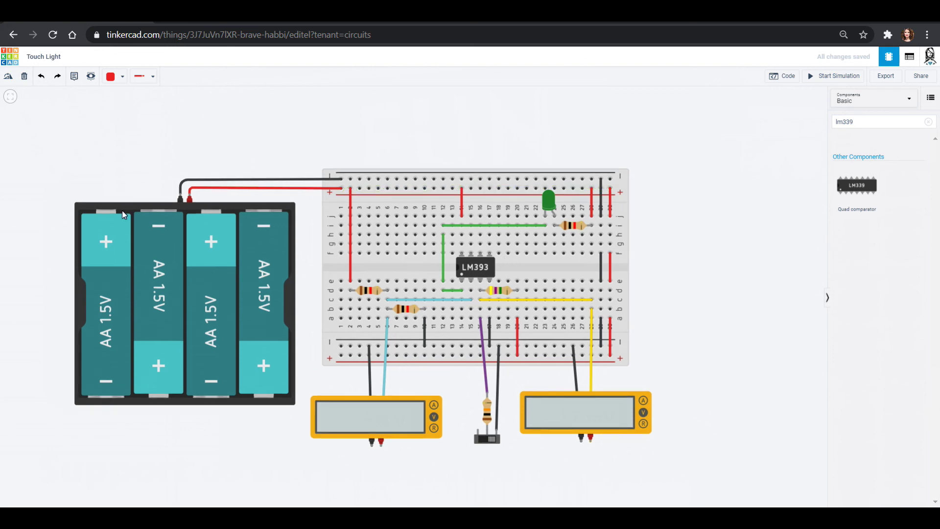